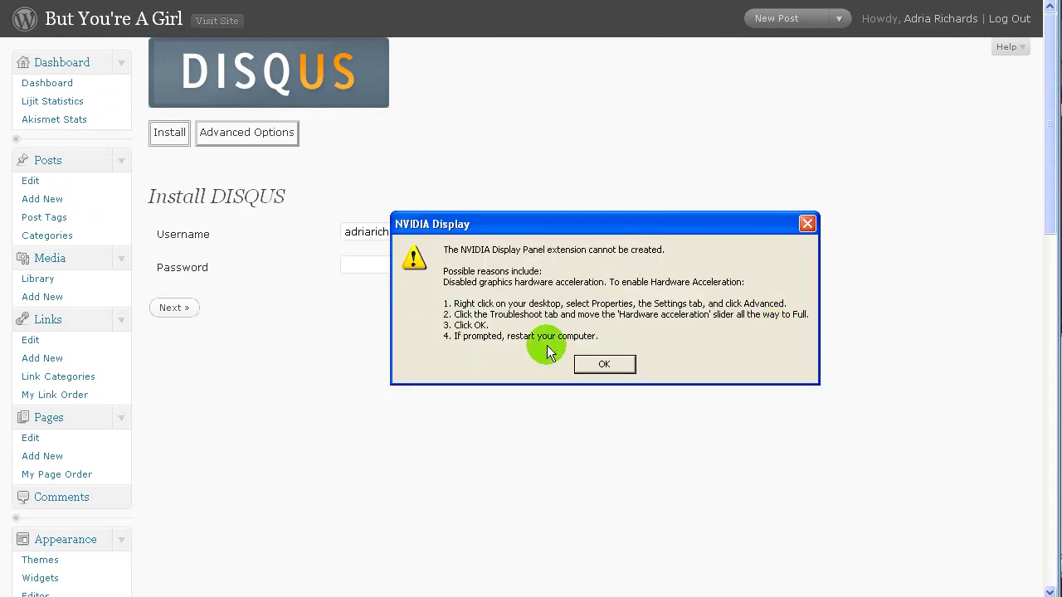
Dismiss the NVIDIA Display warning, sign in to the DISQUS installation with the account password and select the But You're A Girl.com website
click(602, 363)
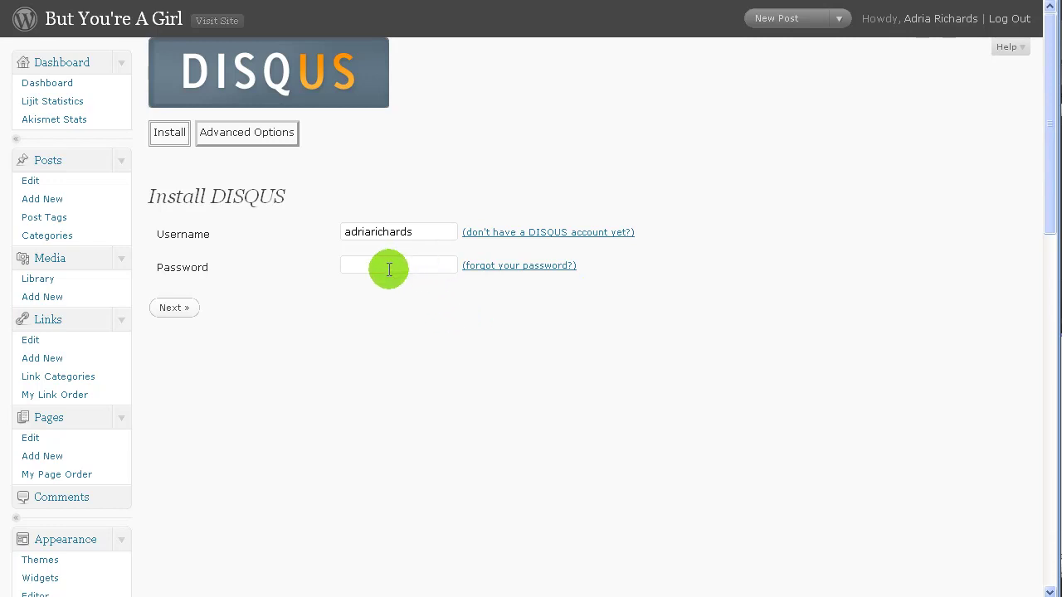
click(389, 269)
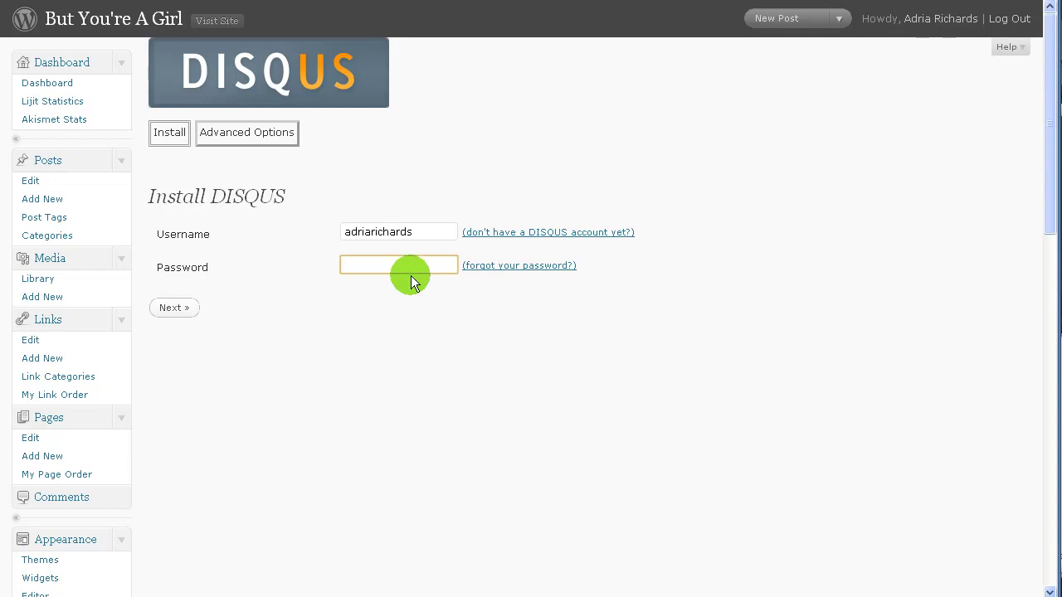
click(186, 316)
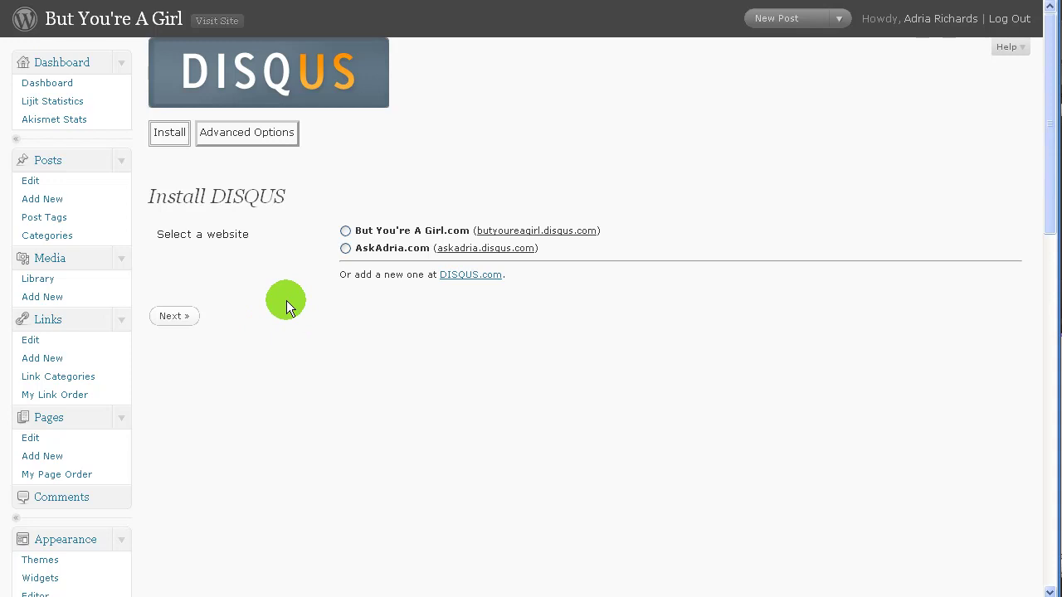
click(346, 235)
click(184, 320)
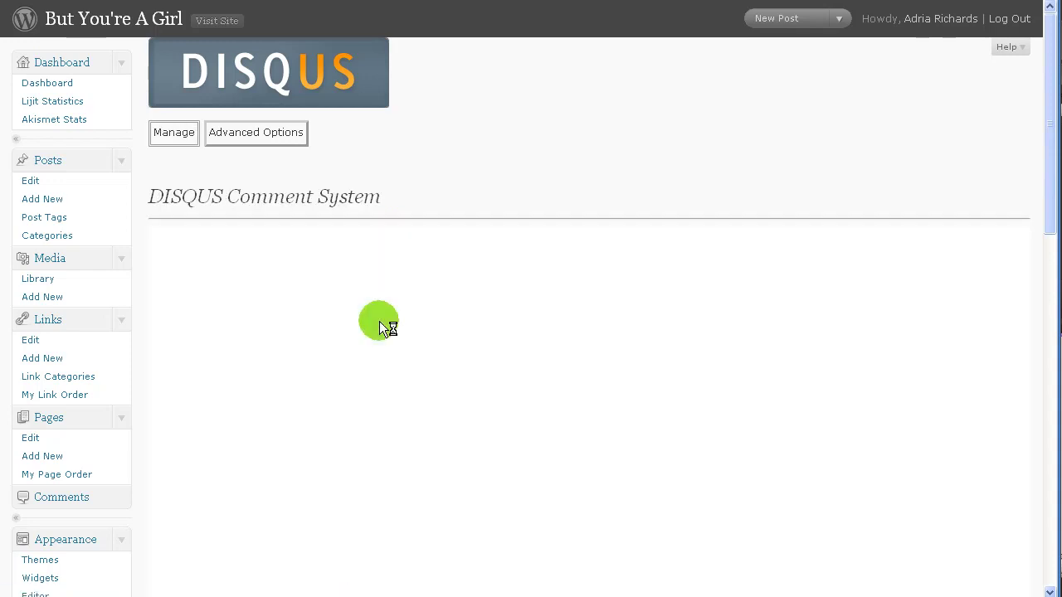
Log in to the embedded DISQUS comment management page with the account username and password
scroll(379, 321, down, 4)
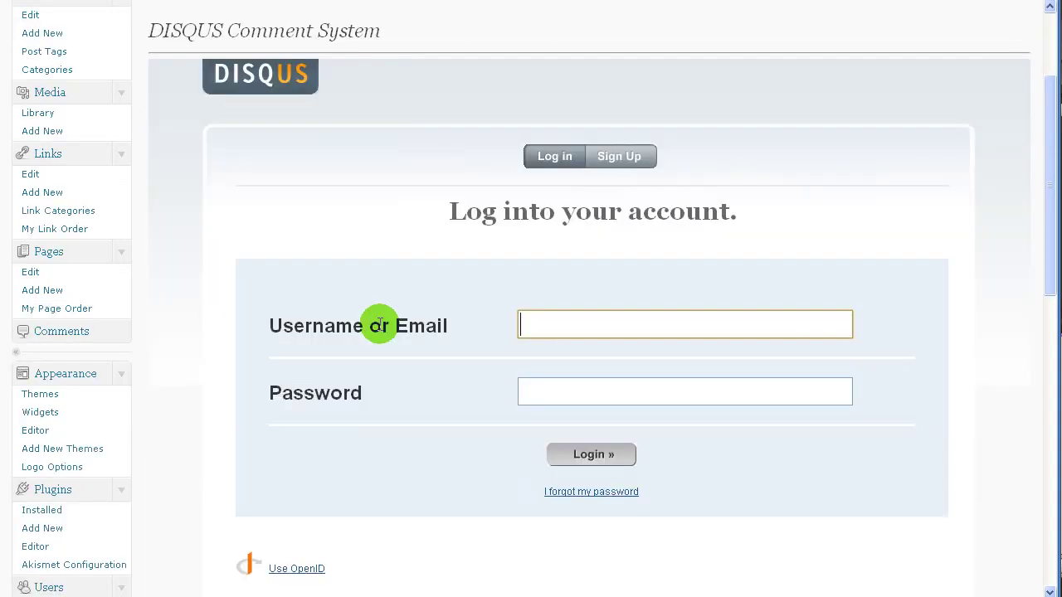
double_click(497, 318)
click(550, 318)
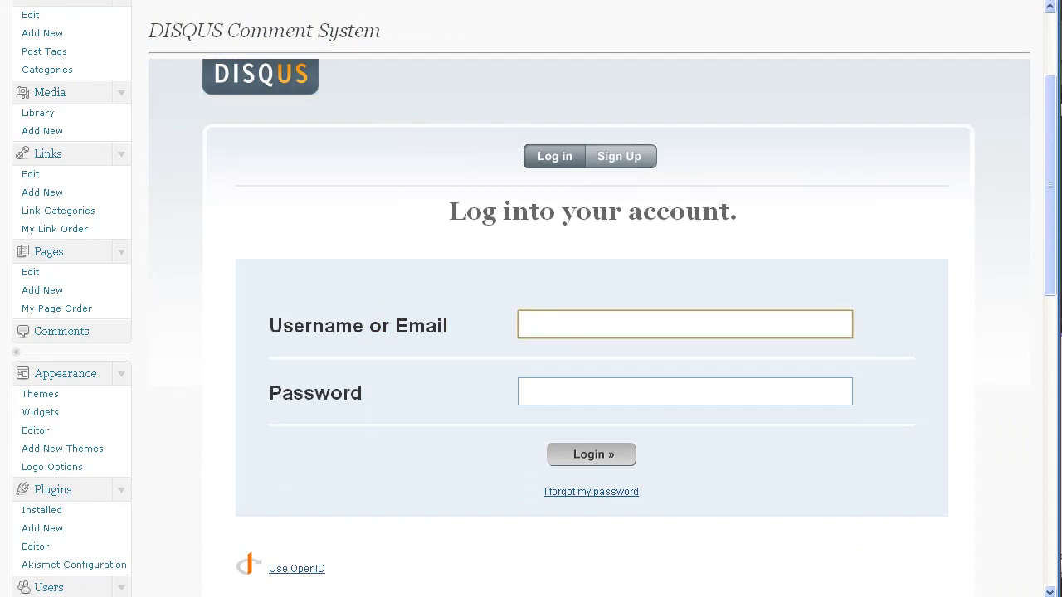
click(656, 325)
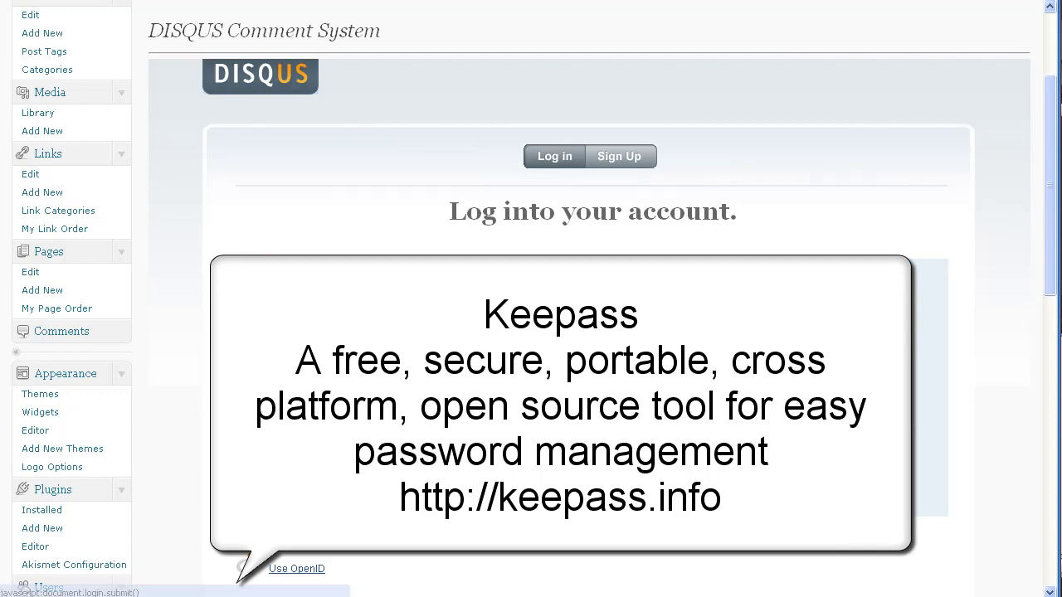
click(914, 399)
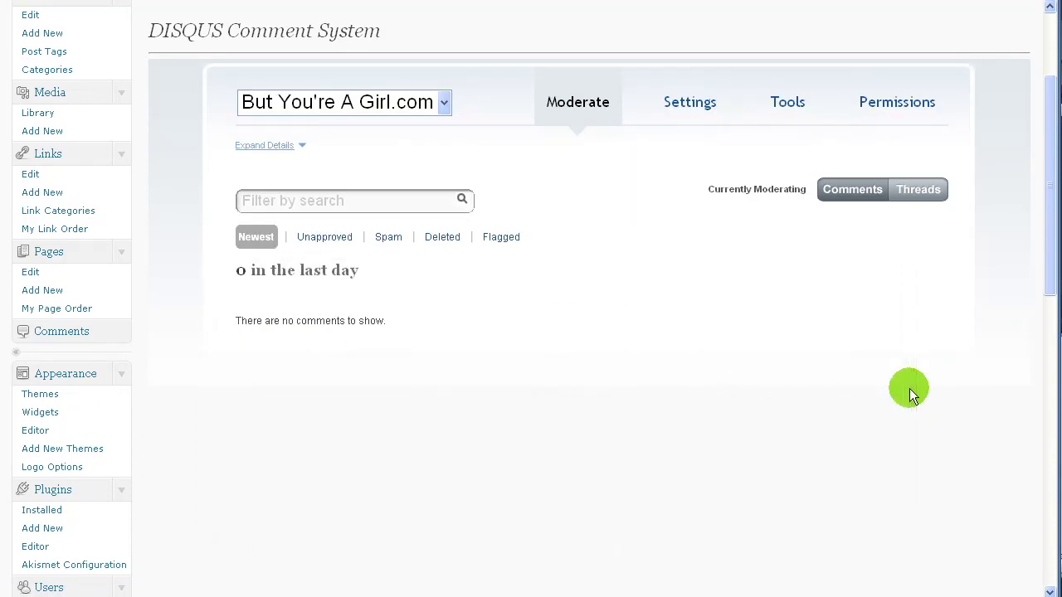
Set the Twitter account to butyoureagirl in the DISQUS settings of But You're A Girl.com
scroll(642, 297, up, 3)
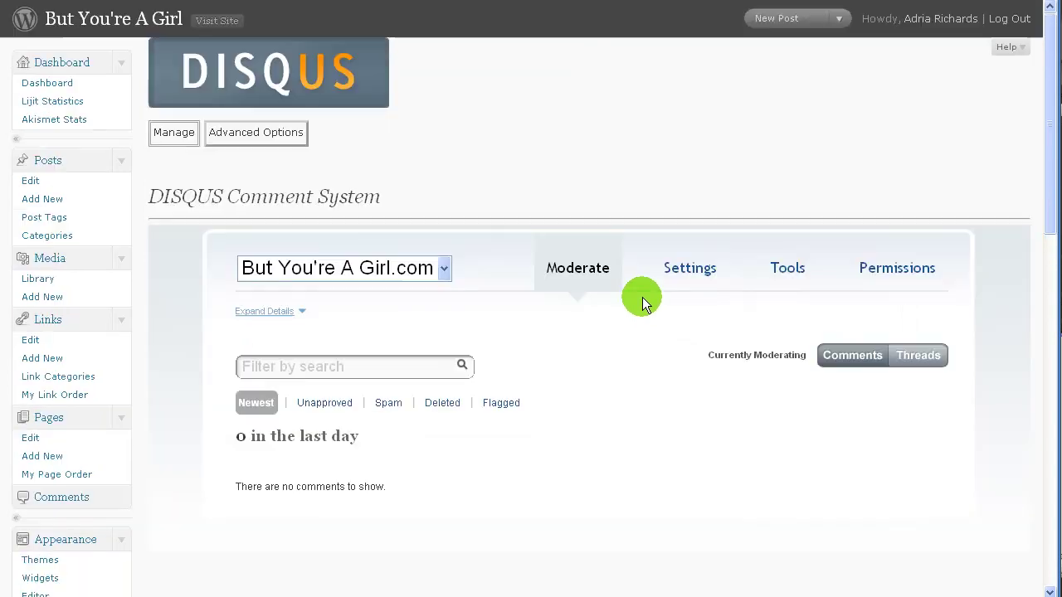
click(704, 278)
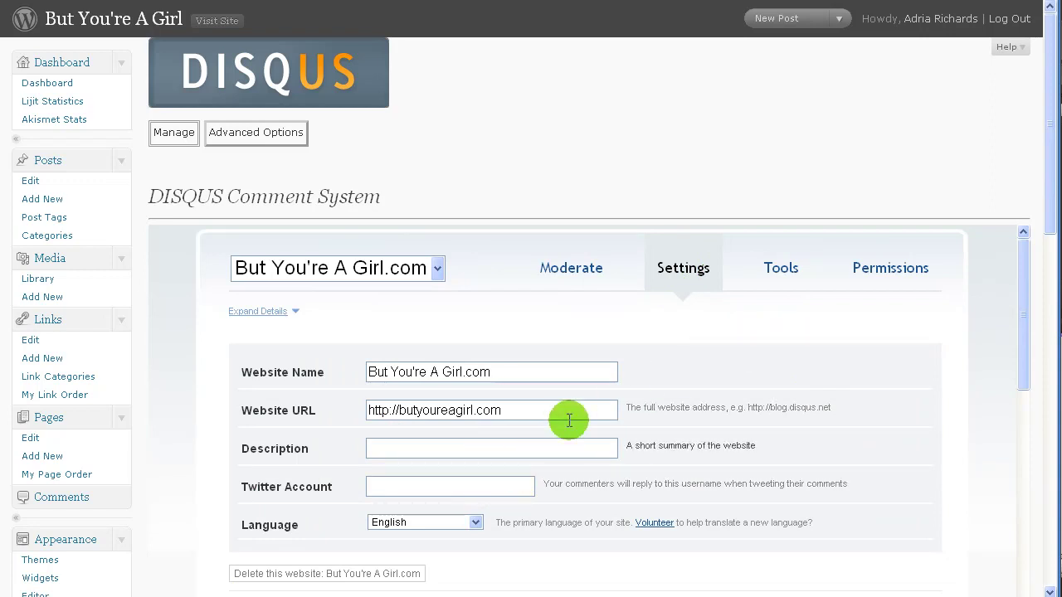
click(456, 484)
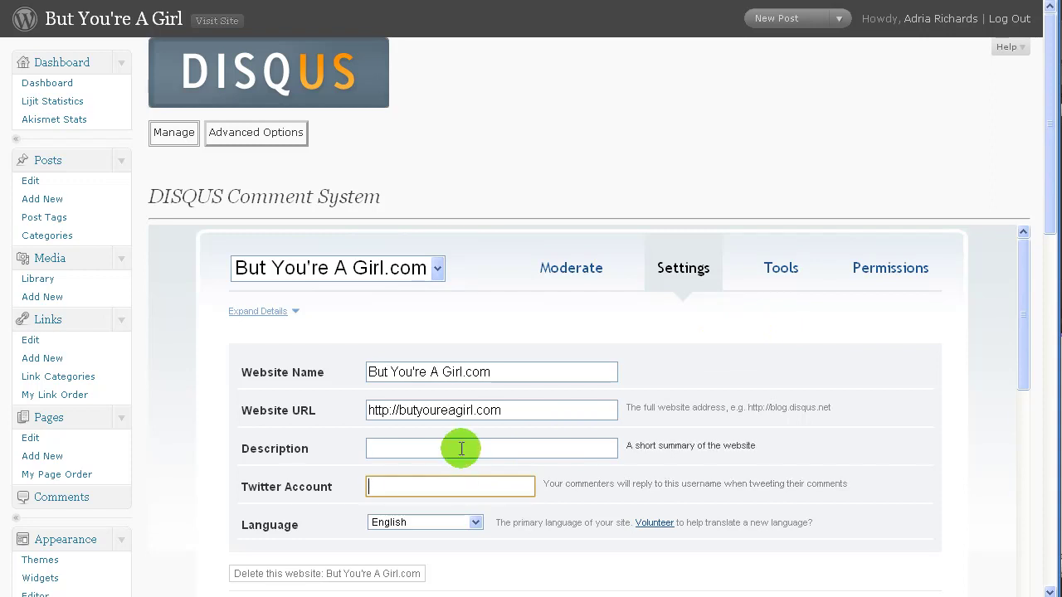
text(butyoureagirl)
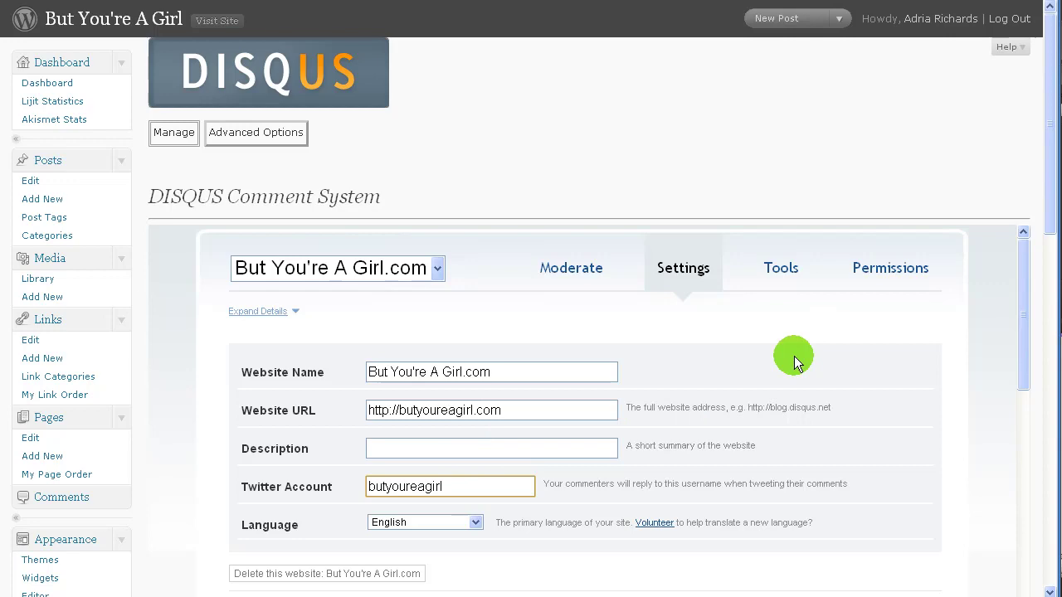
Enable Social Media Reactions for FriendFeed, Twitter, Flickr, Wordpress and YouTube
scroll(858, 325, down, 3)
scroll(667, 412, down, 3)
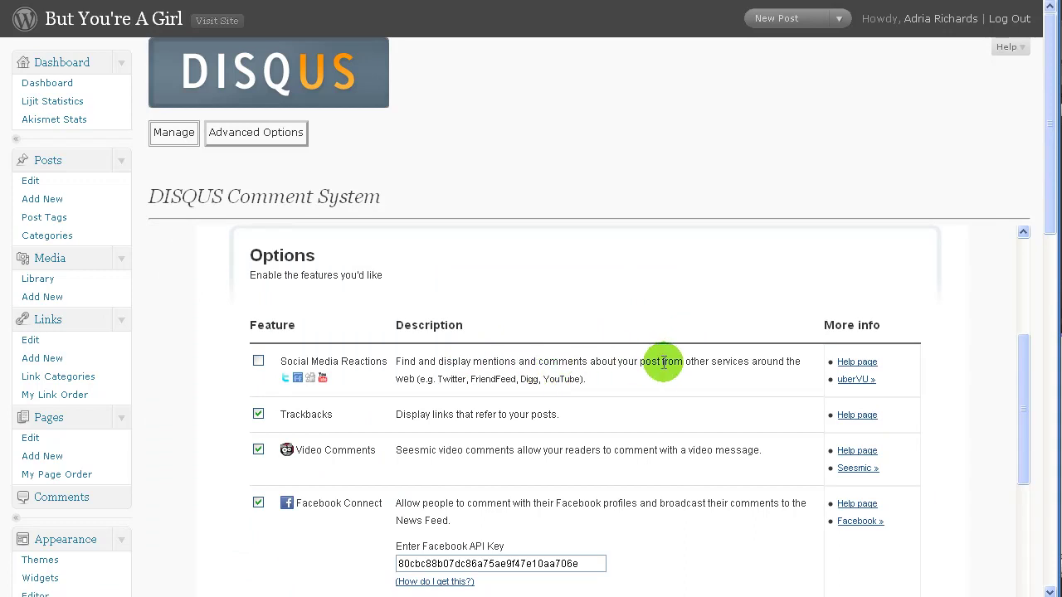
click(259, 361)
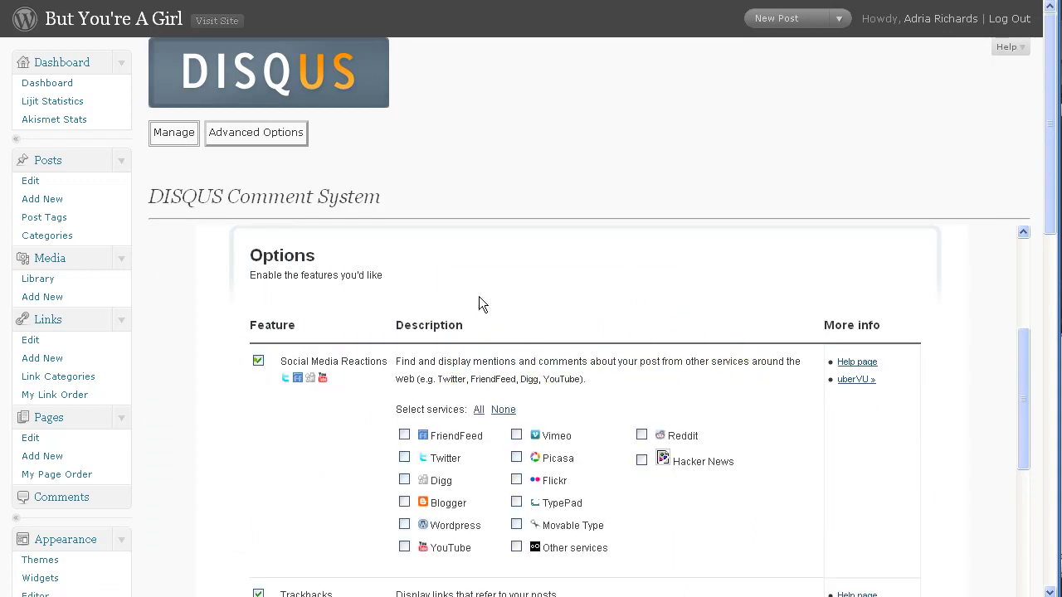
click(404, 458)
click(516, 480)
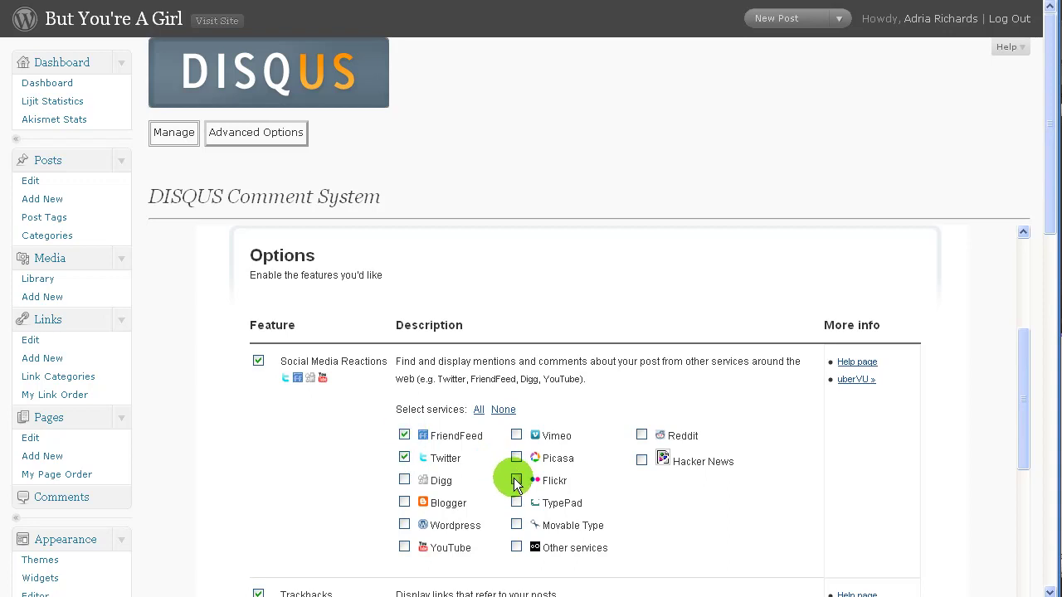
click(404, 524)
click(404, 547)
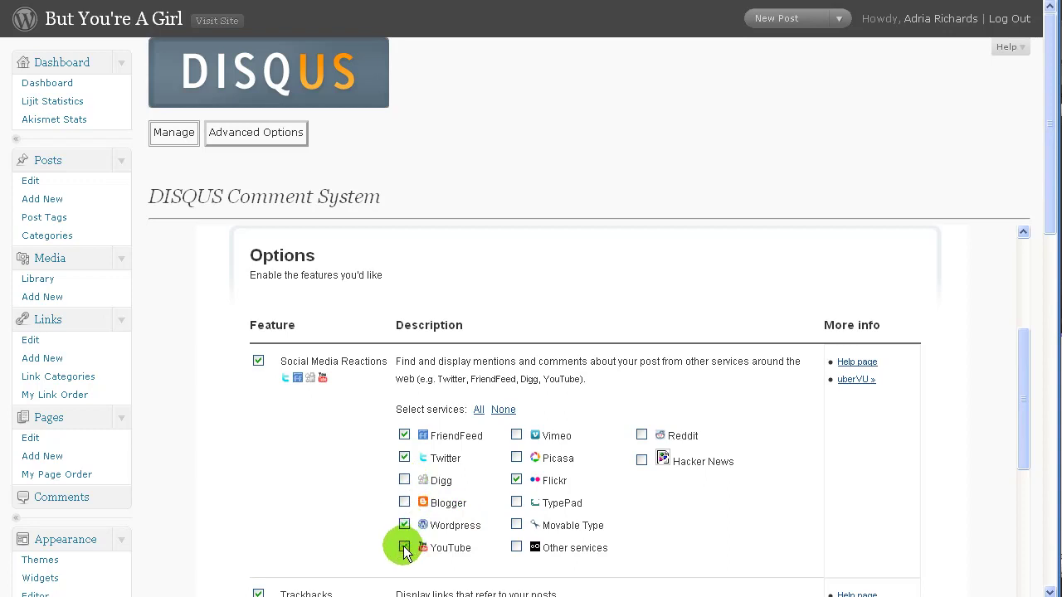
Enable the Twitter Sign-in, OpenID and Akismet features in the DISQUS options
scroll(774, 443, down, 2)
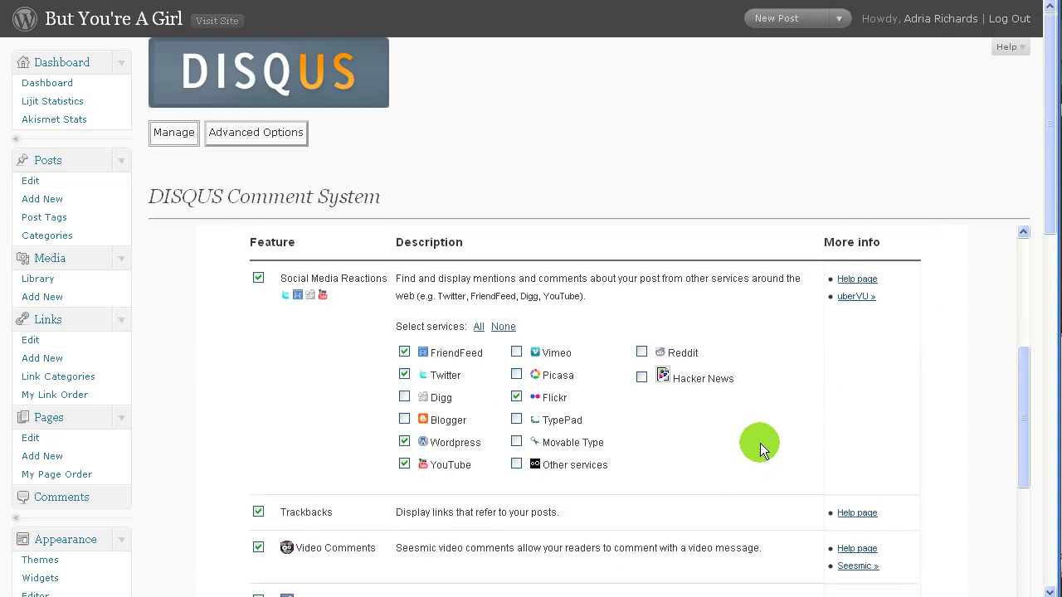
scroll(758, 443, down, 2)
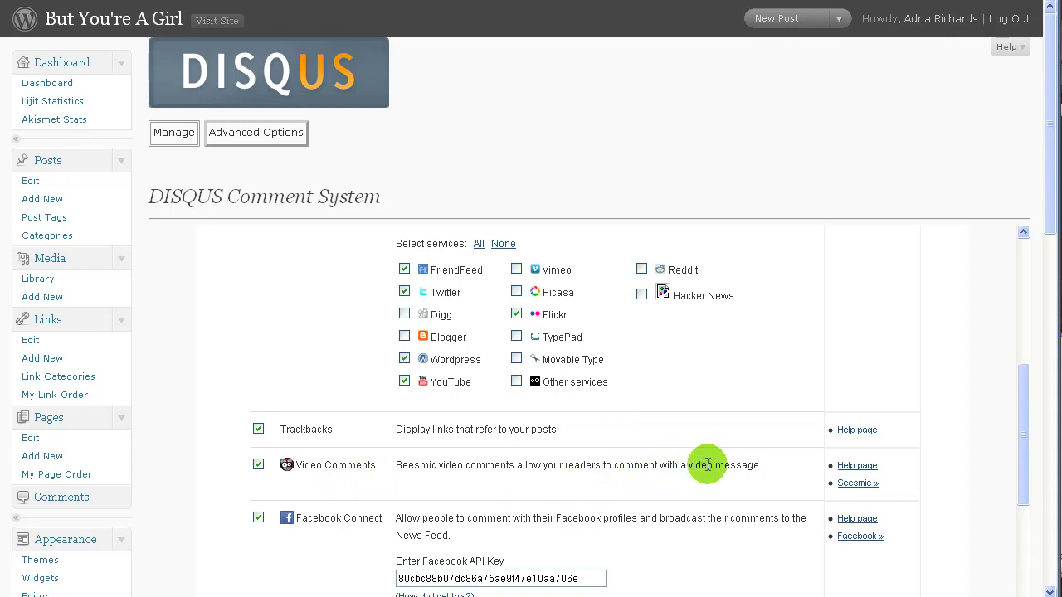
scroll(704, 469, down, 2)
scroll(704, 465, down, 2)
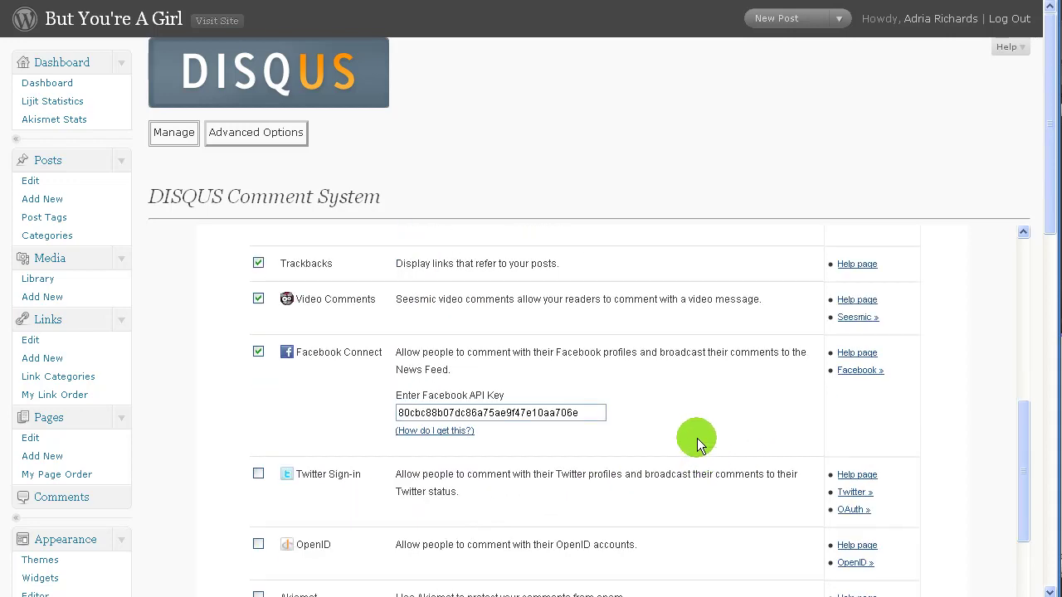
scroll(697, 395, down, 3)
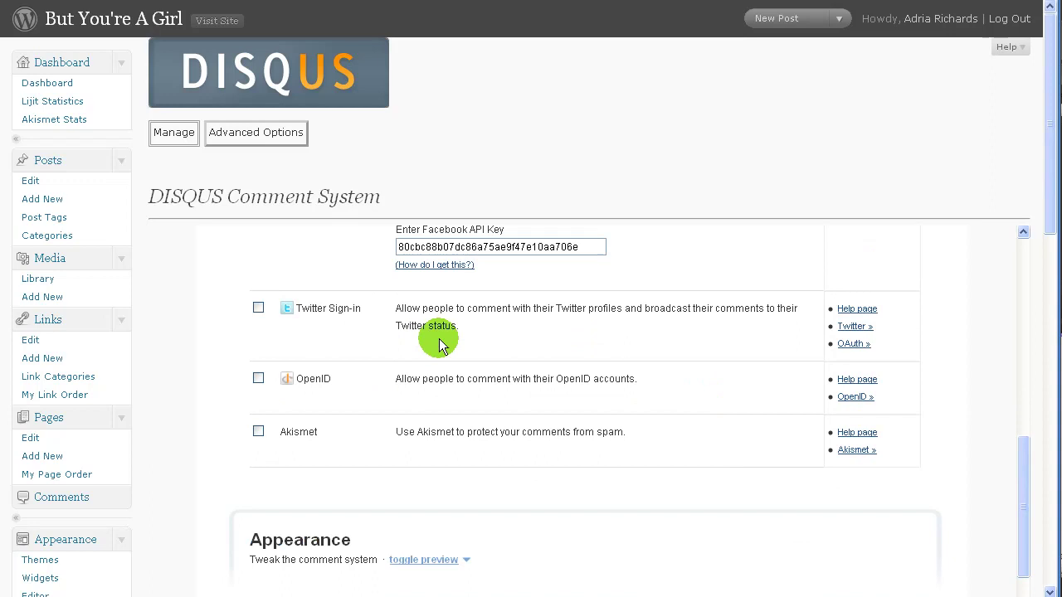
click(258, 308)
click(346, 380)
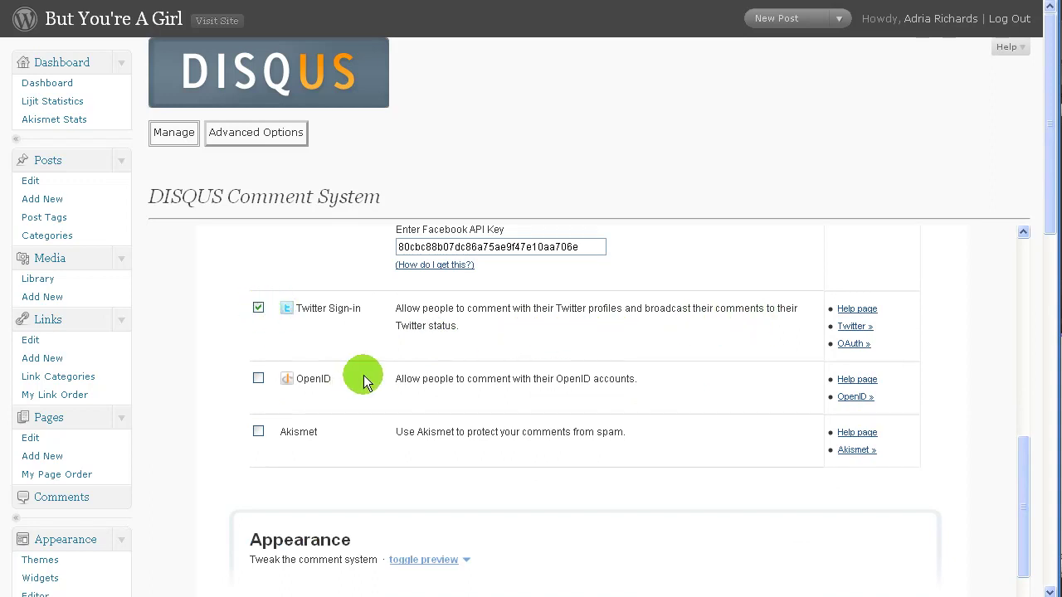
click(254, 389)
click(258, 383)
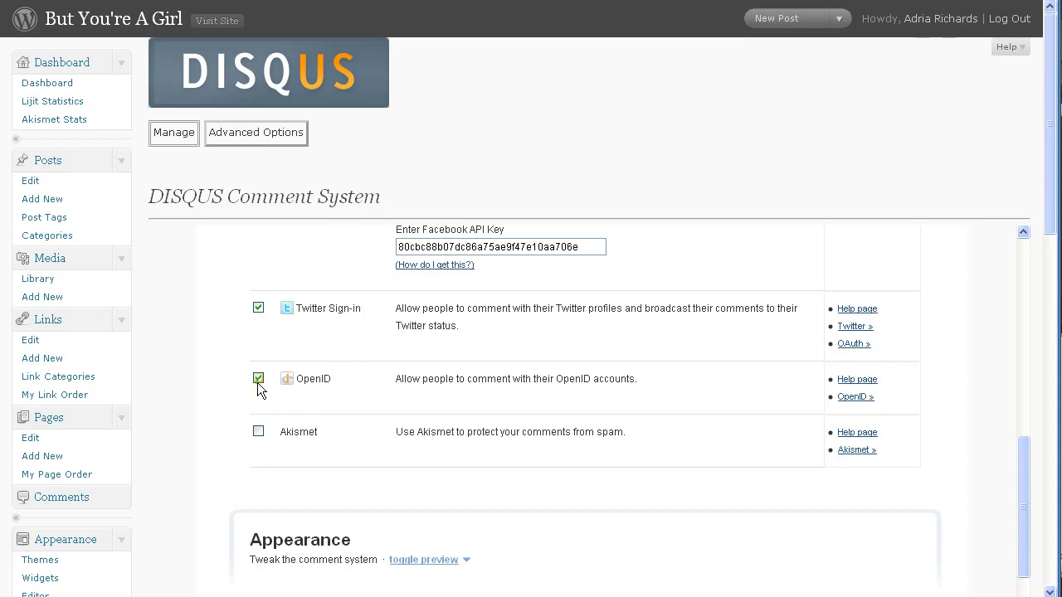
click(258, 433)
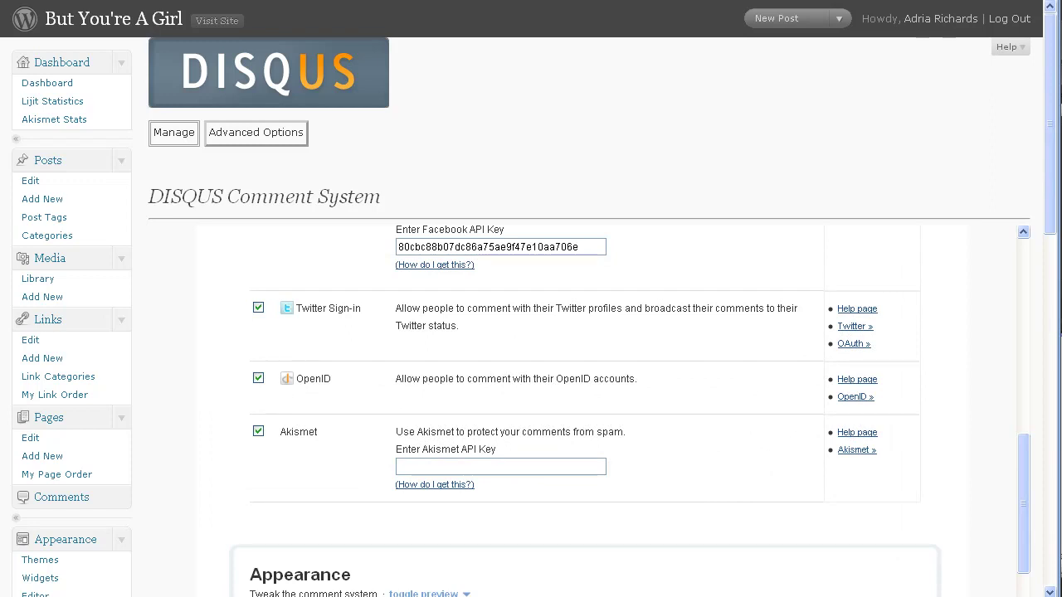
Review the Appearance and Community Page options and save the DISQUS settings
scroll(580, 410, down, 3)
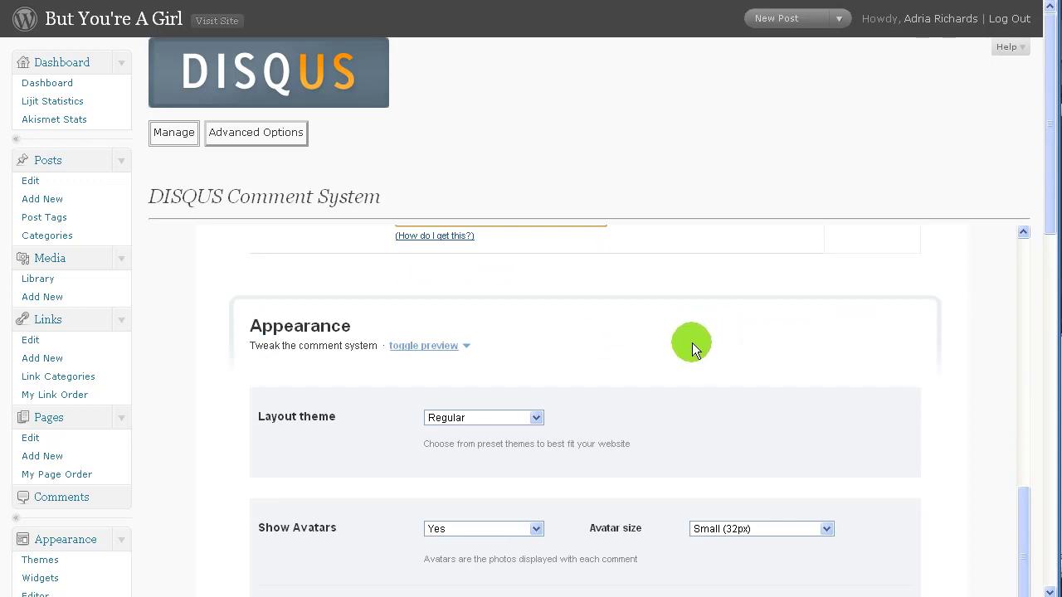
scroll(692, 343, down, 2)
scroll(683, 344, down, 1)
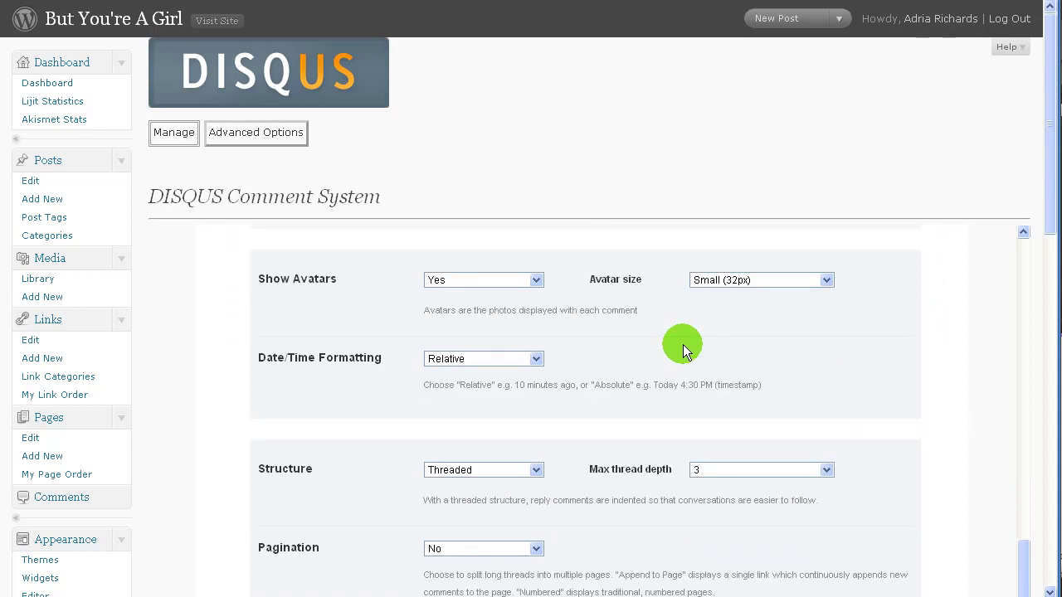
scroll(671, 344, down, 2)
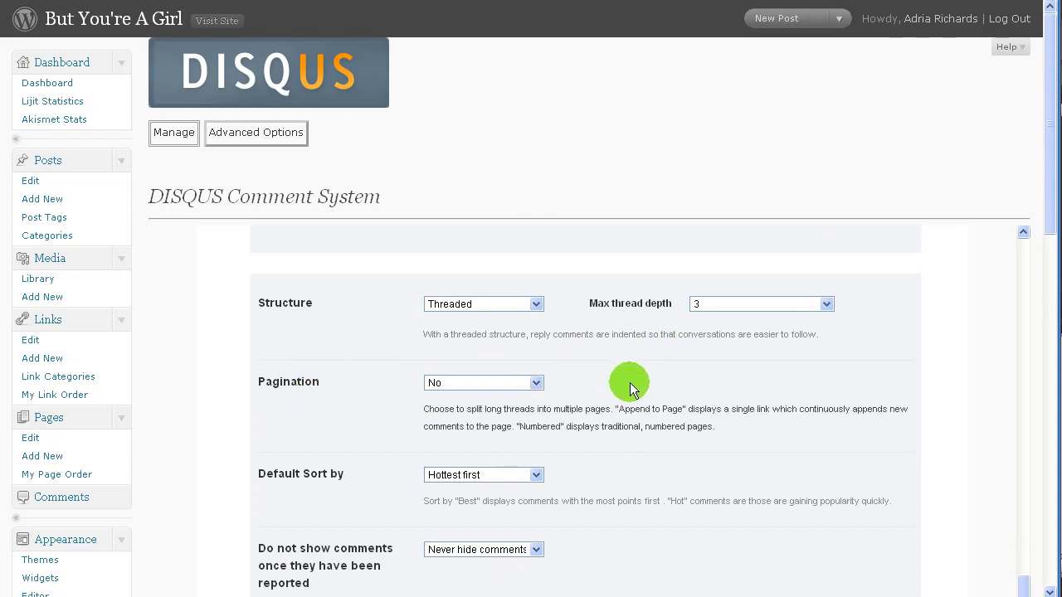
scroll(638, 384, down, 3)
scroll(678, 391, up, 1)
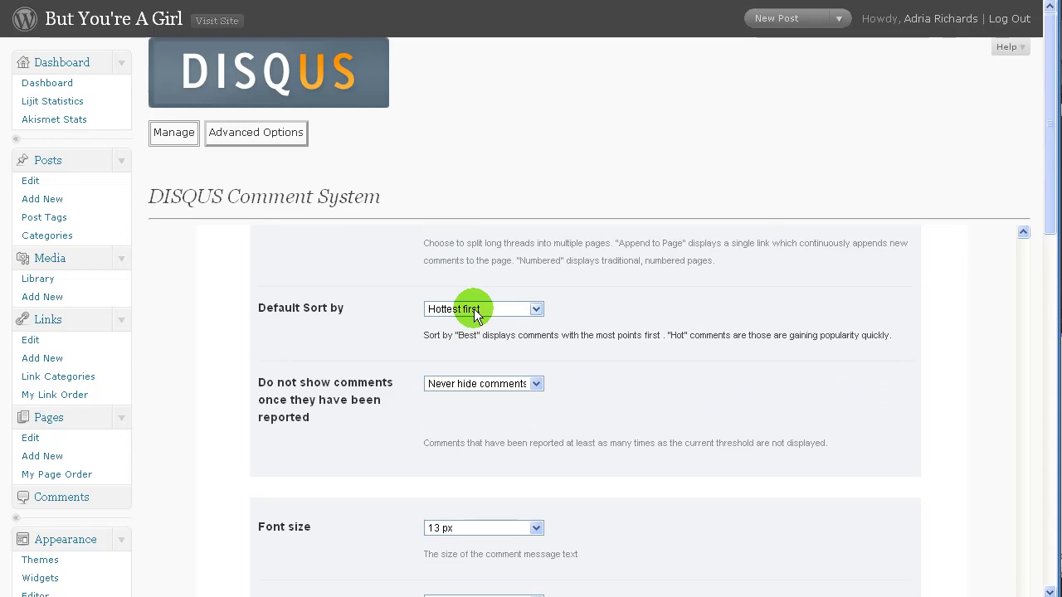
scroll(730, 407, down, 6)
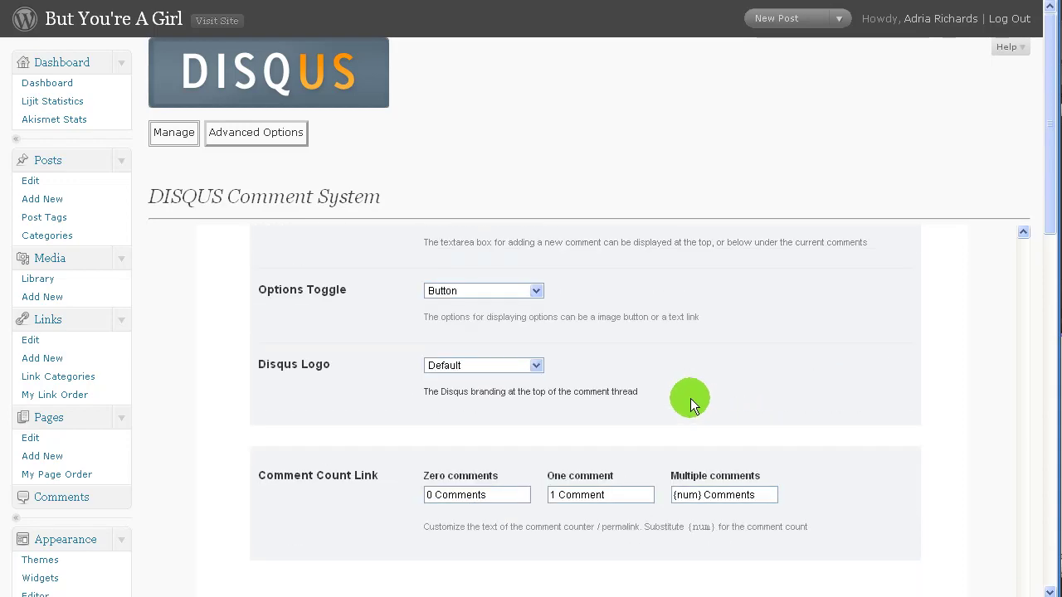
scroll(690, 398, down, 4)
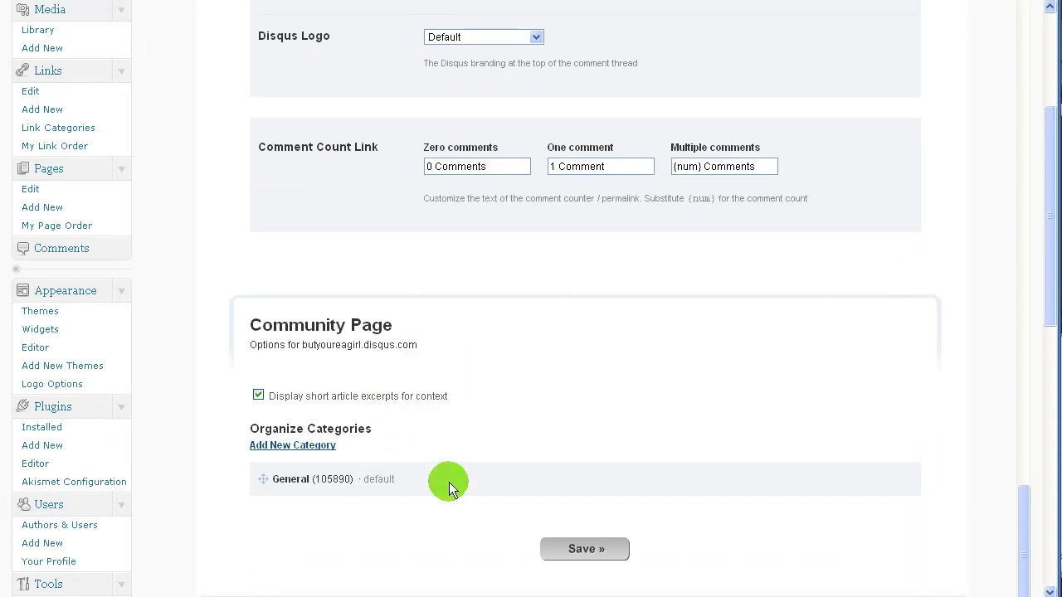
click(585, 549)
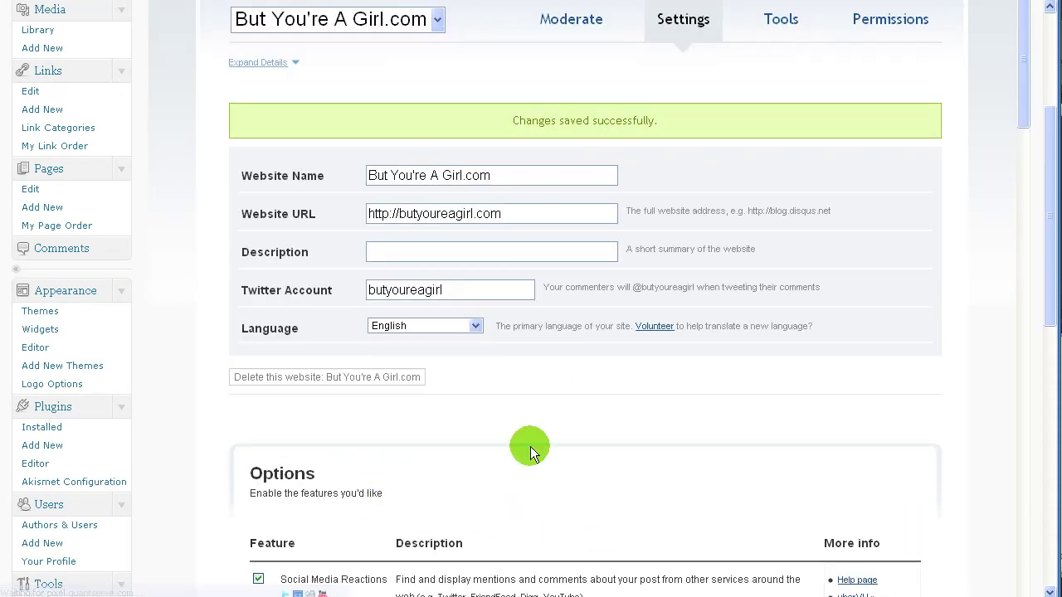
Choose WordPress as the integration platform in the DISQUS tools and open its reinstall instructions
scroll(718, 278, up, 2)
click(768, 193)
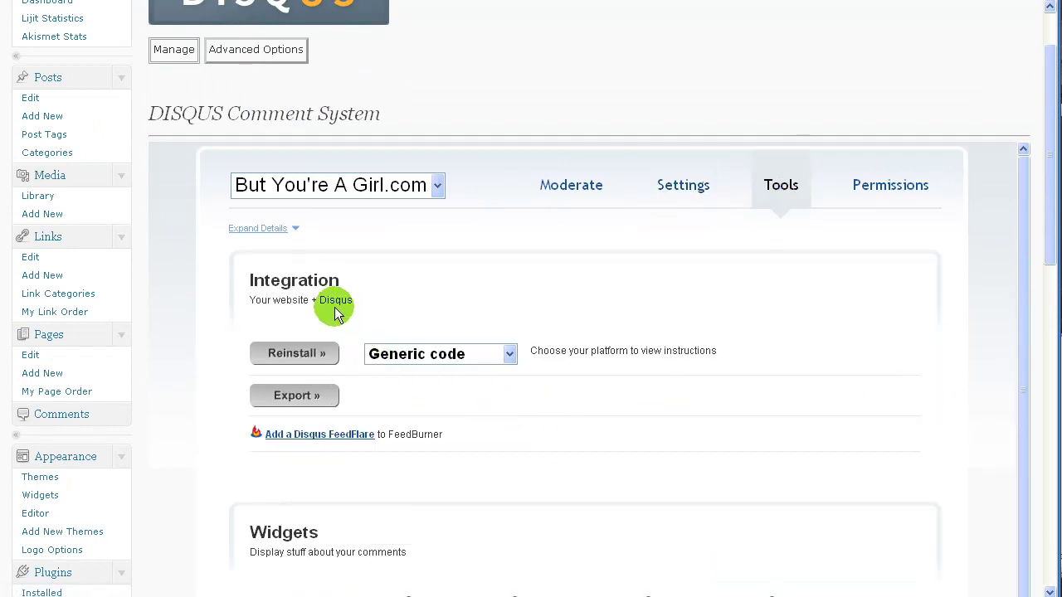
click(427, 356)
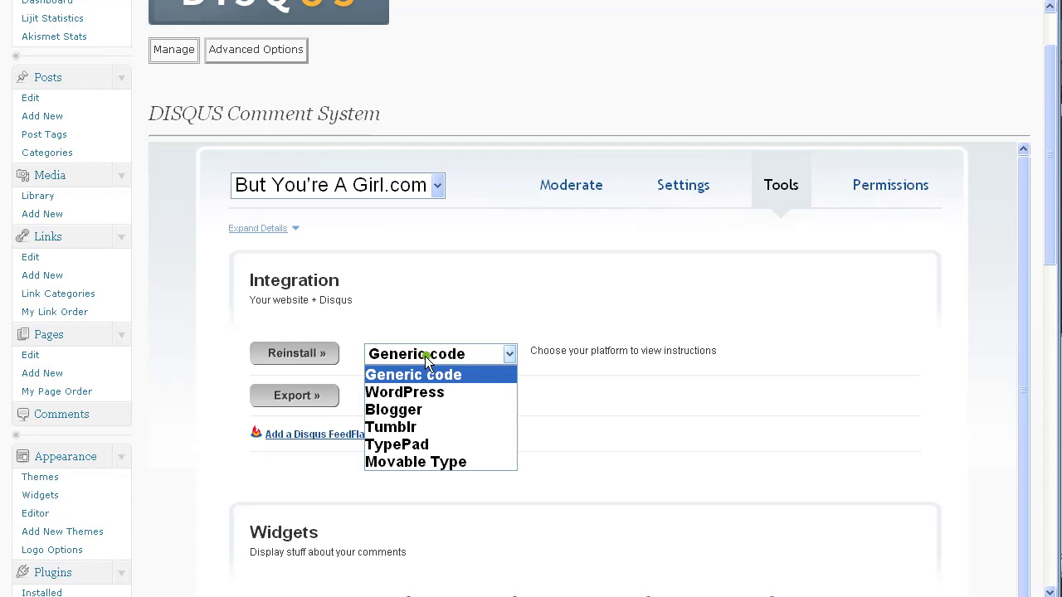
click(590, 325)
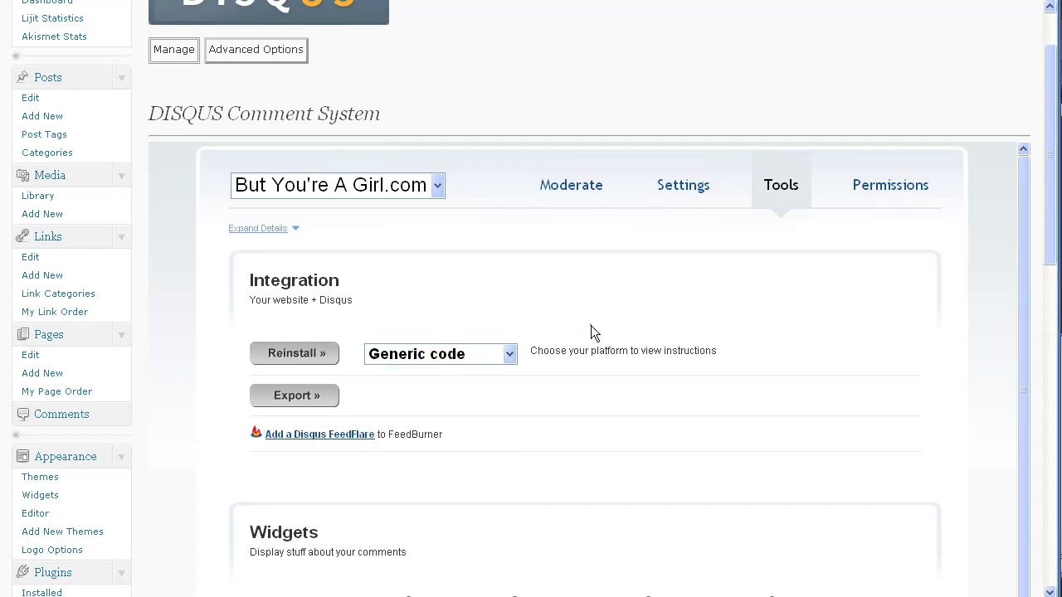
click(465, 353)
click(438, 394)
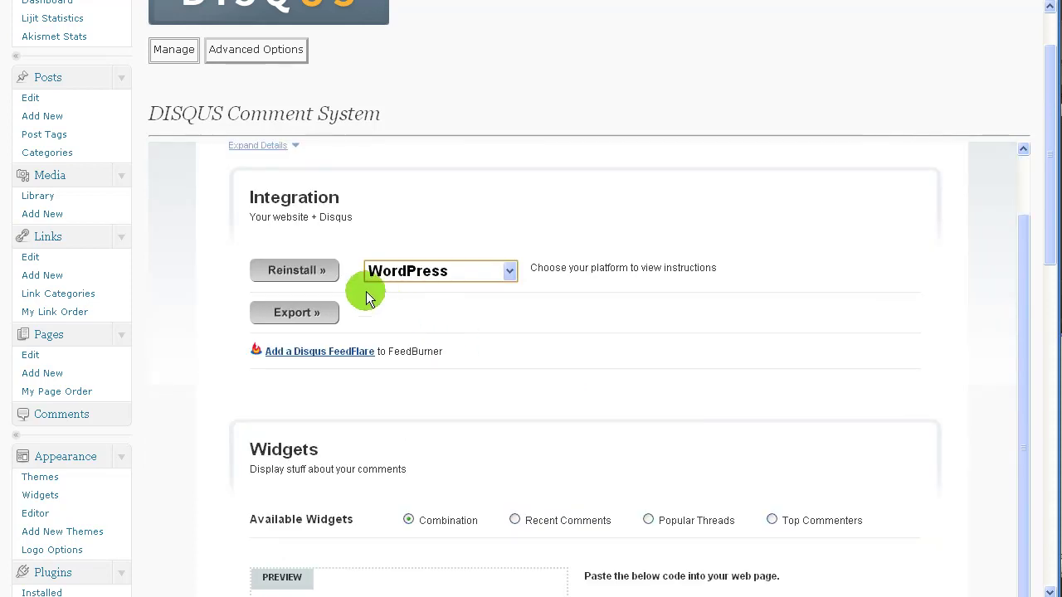
click(319, 272)
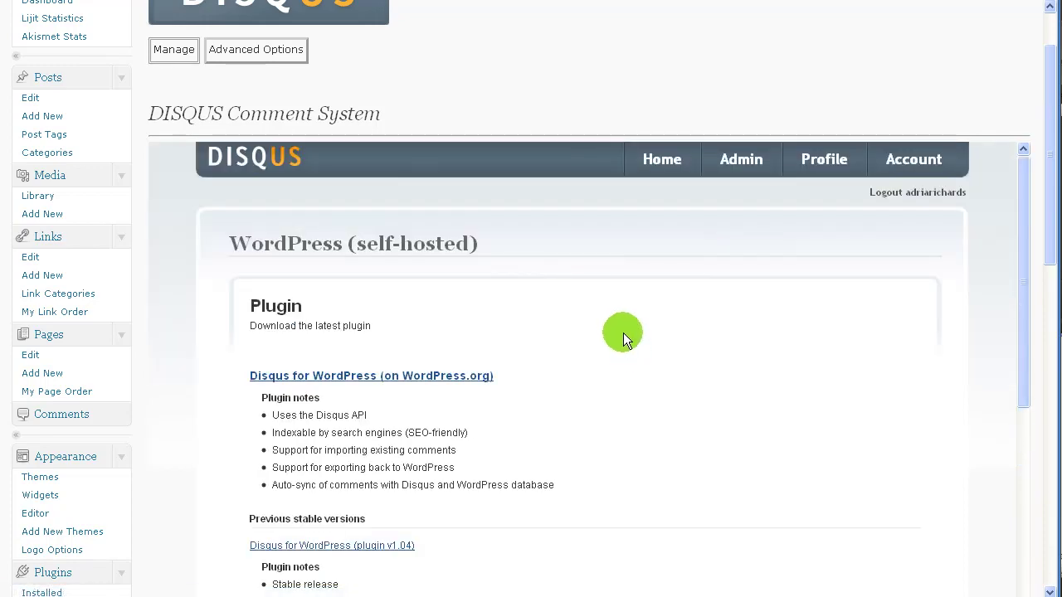
Review the self-hosted WordPress plugin instructions for DISQUS, from the plugin directory setup through importing existing comments
scroll(623, 333, down, 10)
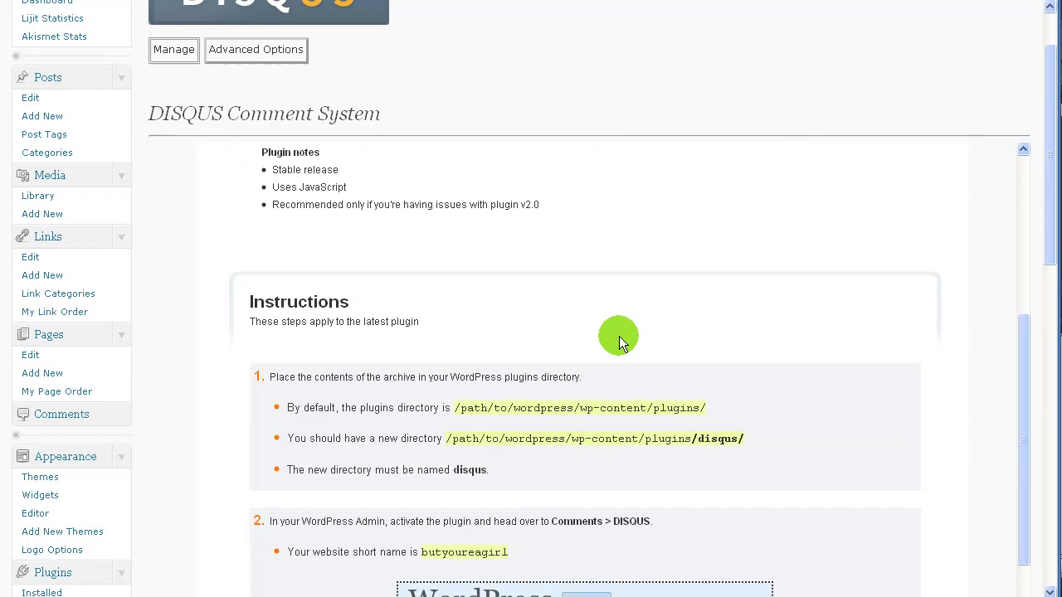
scroll(621, 338, down, 5)
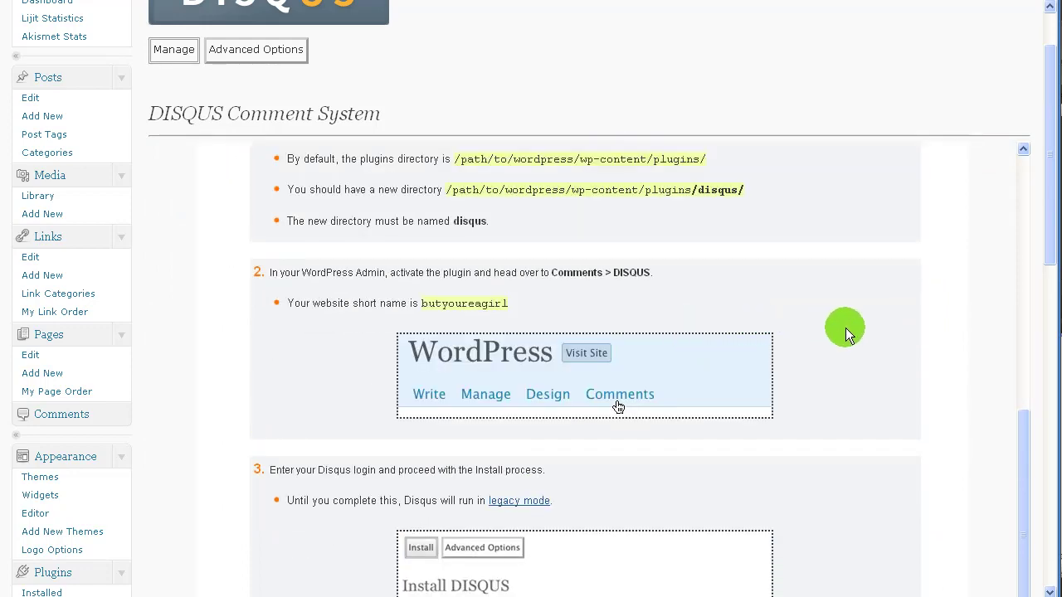
scroll(846, 330, down, 4)
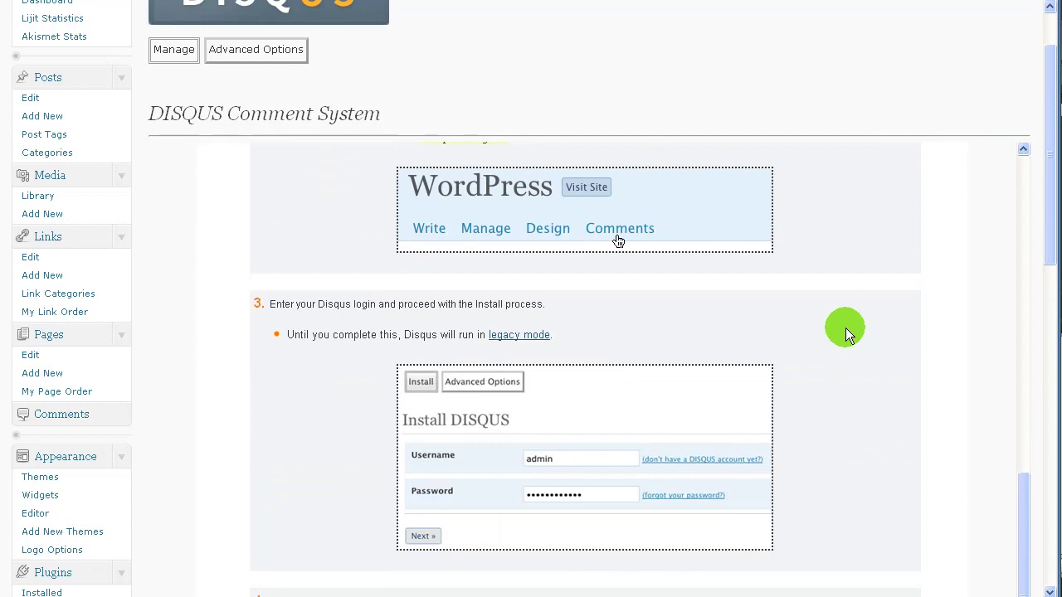
scroll(846, 332, down, 4)
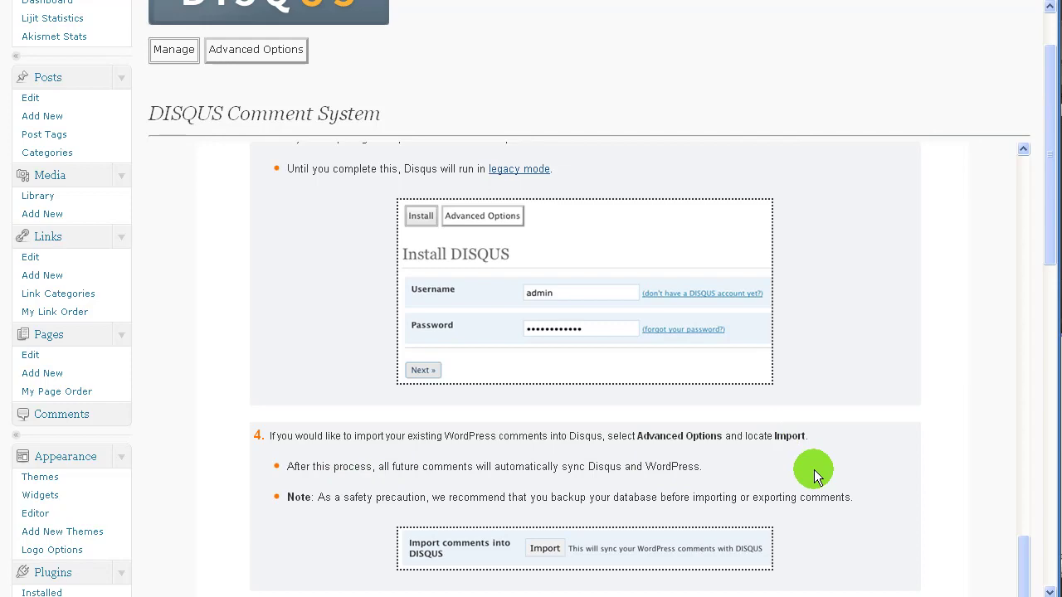
scroll(902, 474, down, 1)
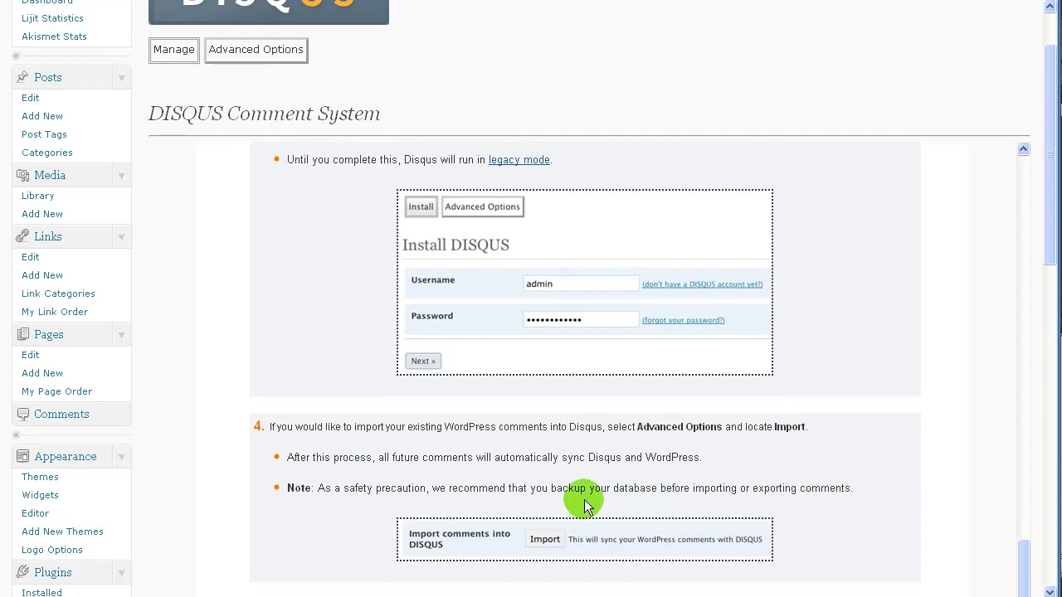
scroll(869, 455, down, 4)
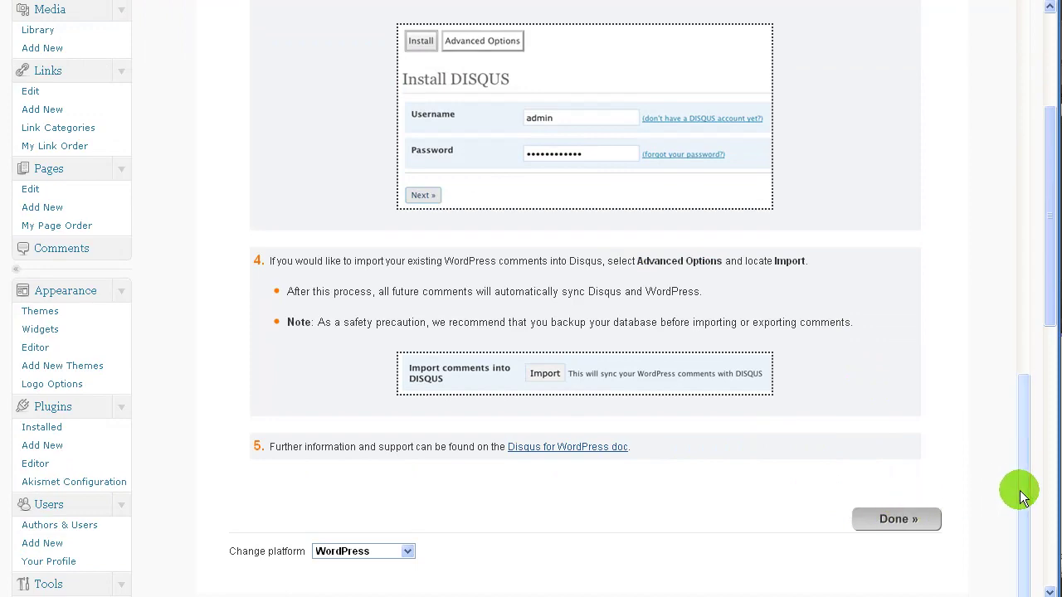
Open the DISQUS Advanced Options and import the existing WordPress comments into DISQUS
drag(1020, 486, 1008, 38)
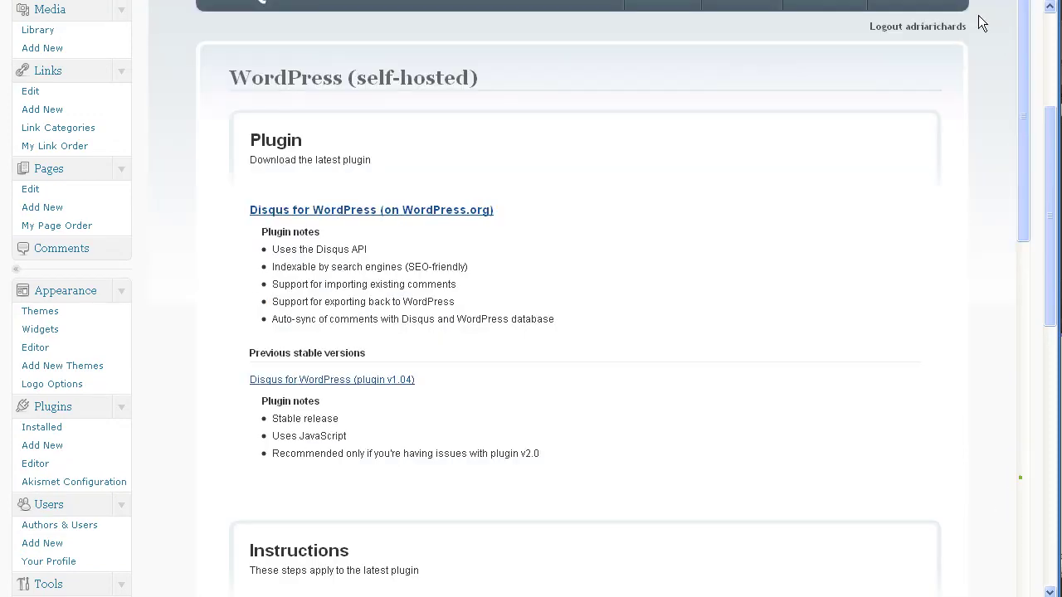
scroll(920, 52, up, 3)
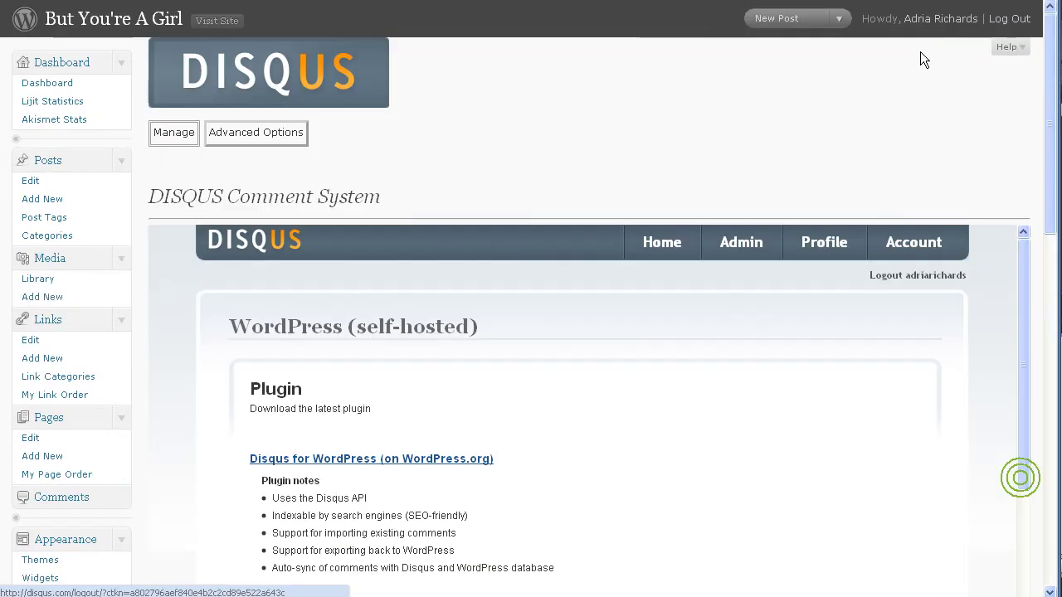
click(266, 139)
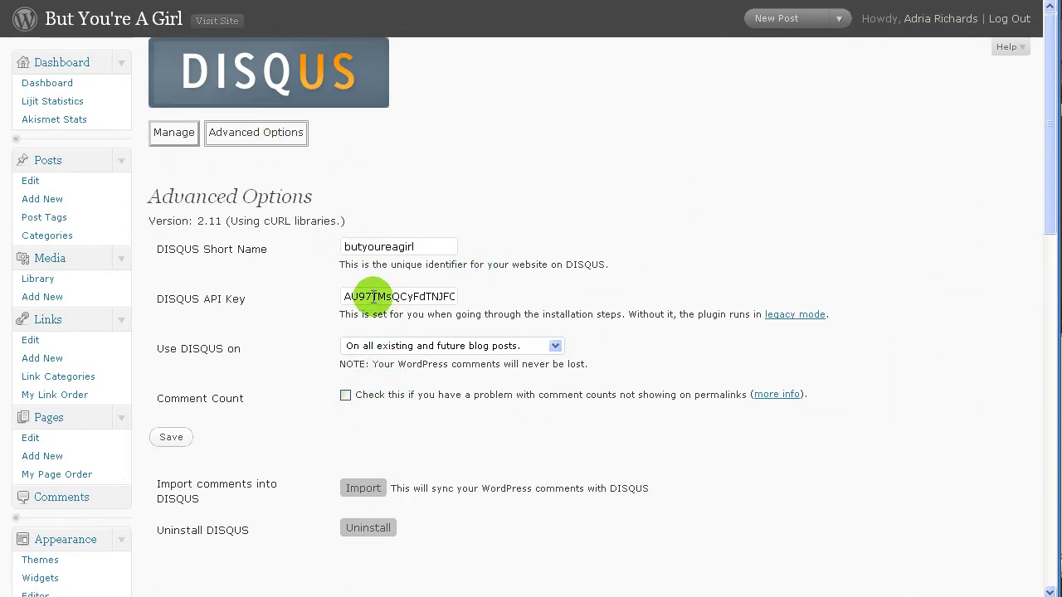
scroll(504, 313, down, 3)
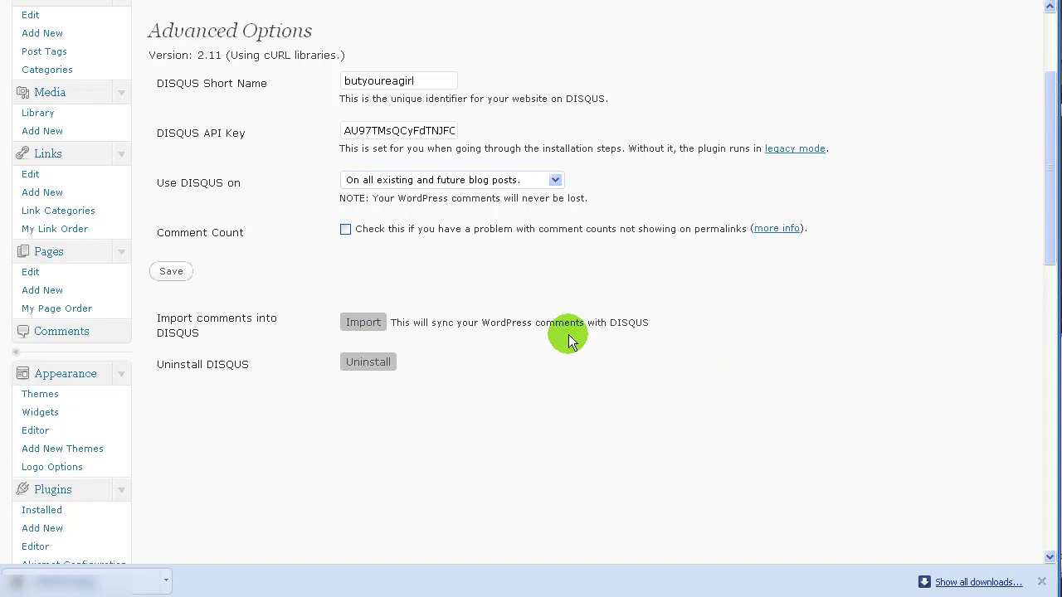
click(361, 323)
click(640, 403)
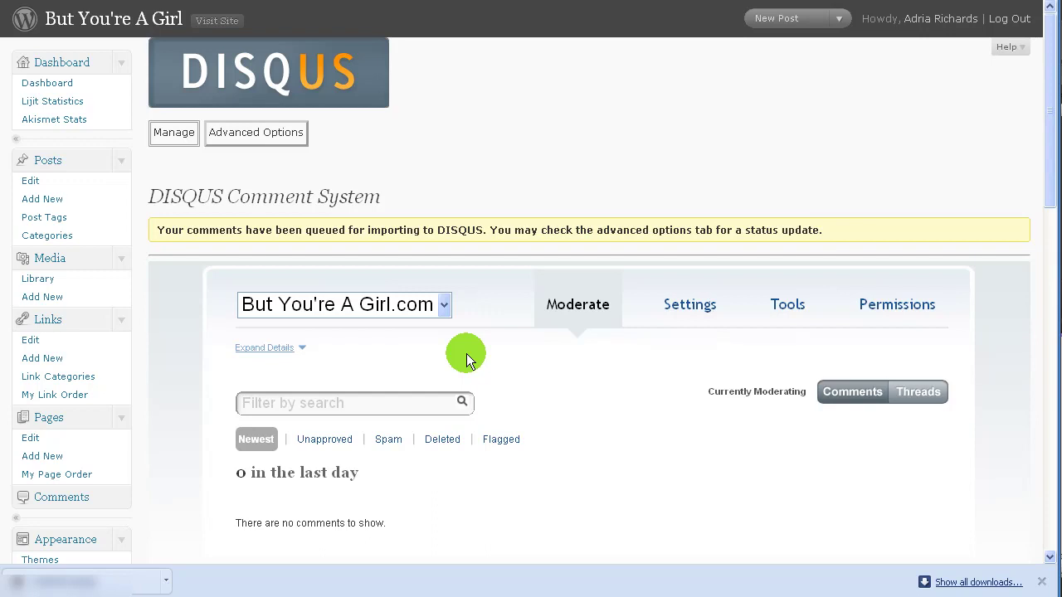
Open the DISQUS tools, preview the Recent Comments, Popular Threads and Top Commenters widgets, and select the Top Commenters embed code
click(788, 307)
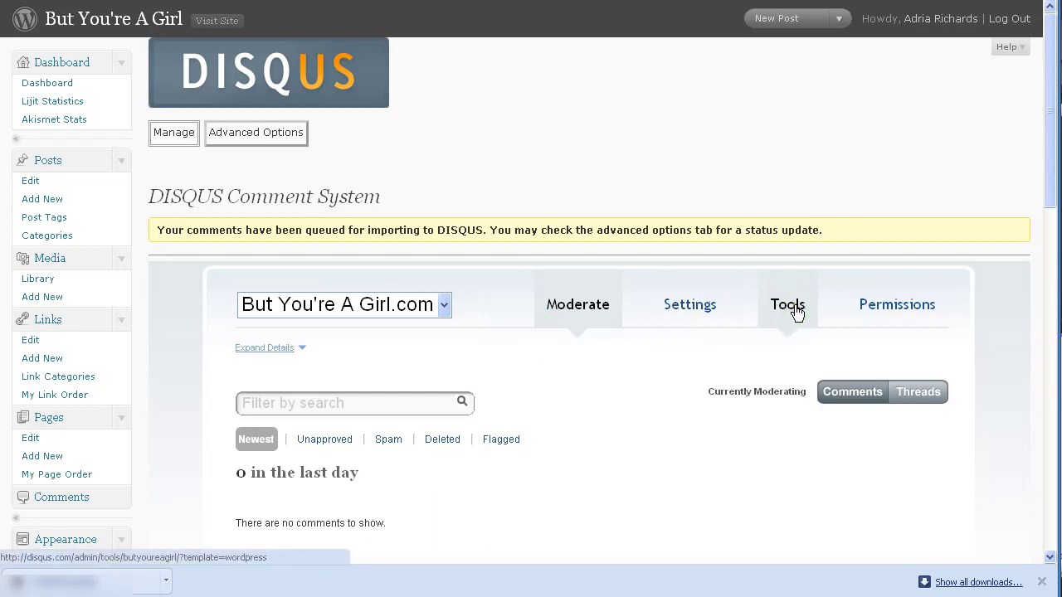
scroll(772, 343, down, 8)
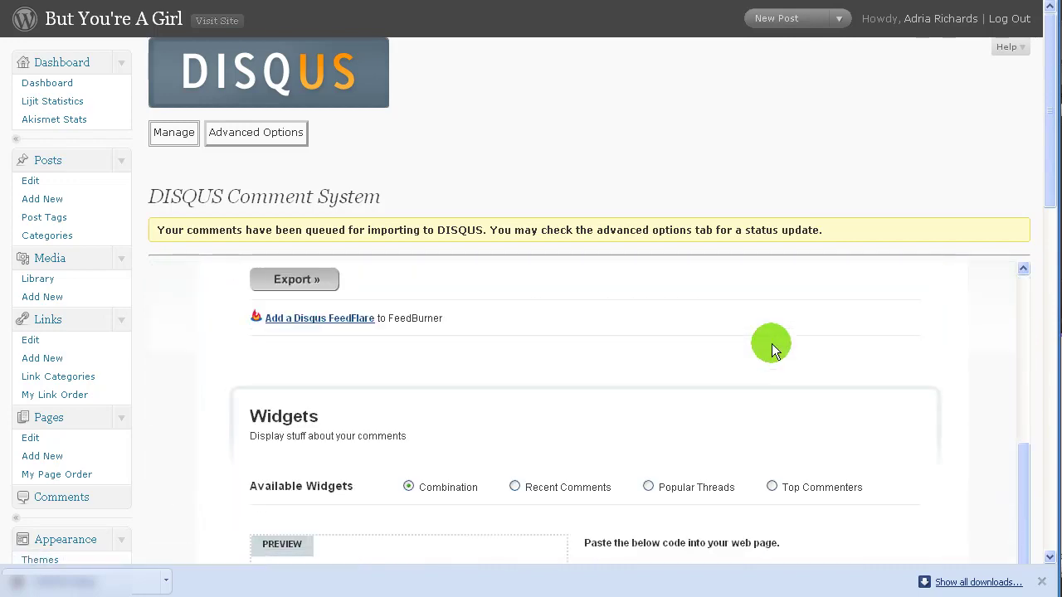
scroll(854, 274, down, 5)
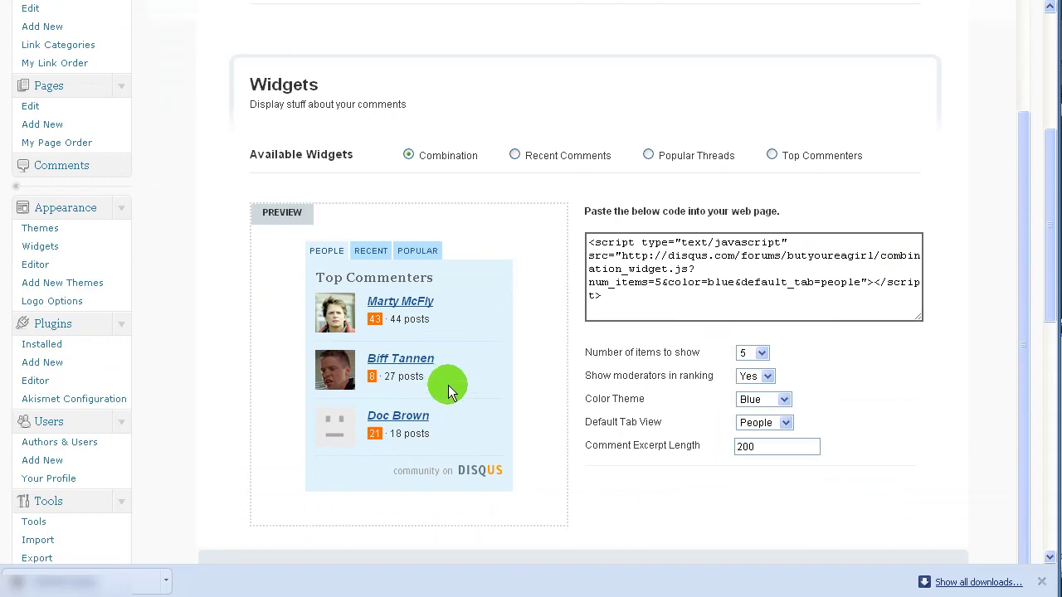
click(512, 152)
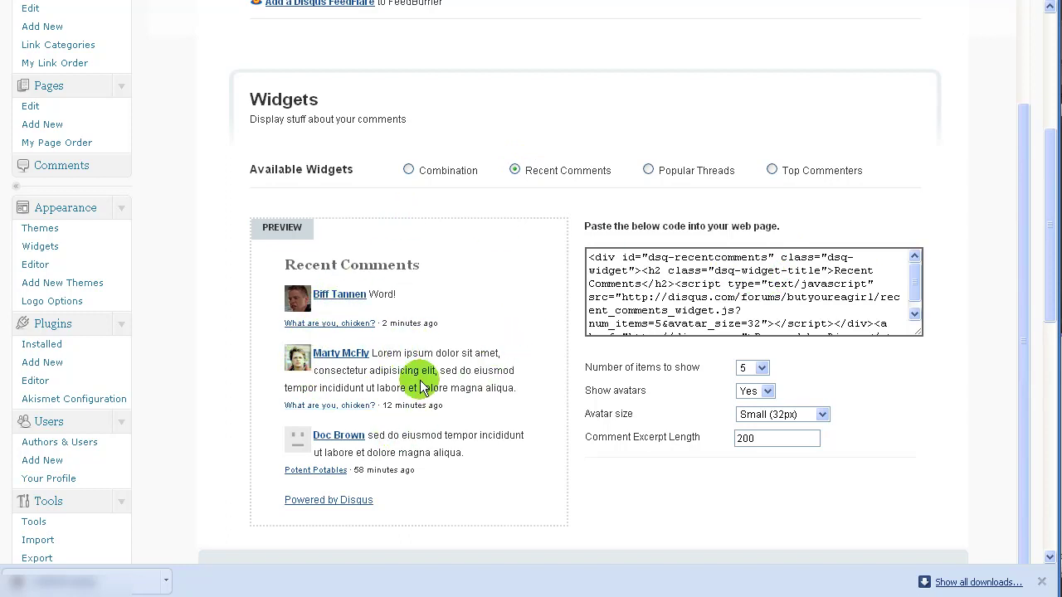
click(648, 171)
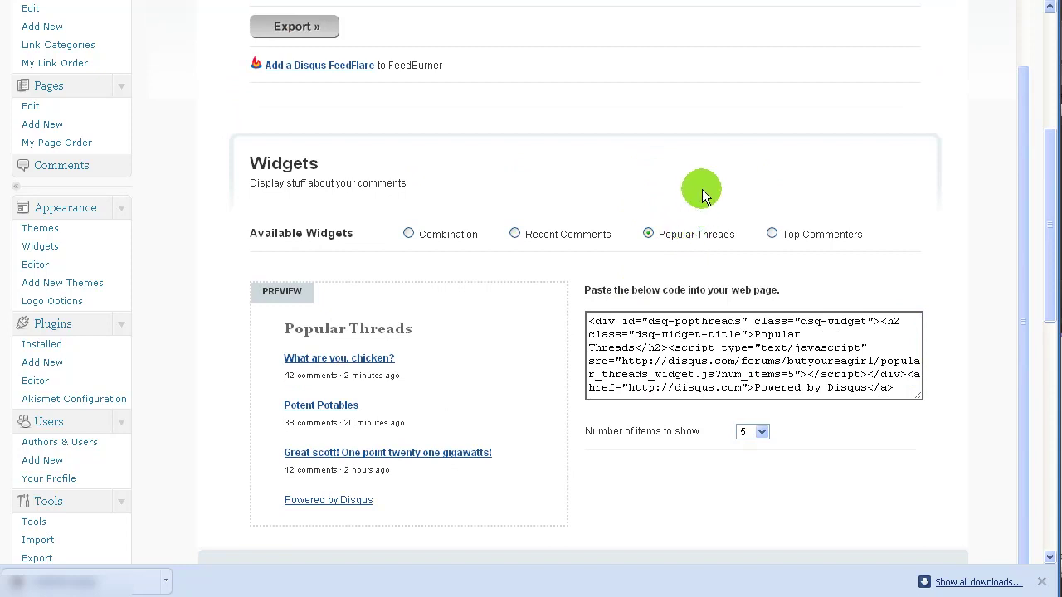
click(772, 235)
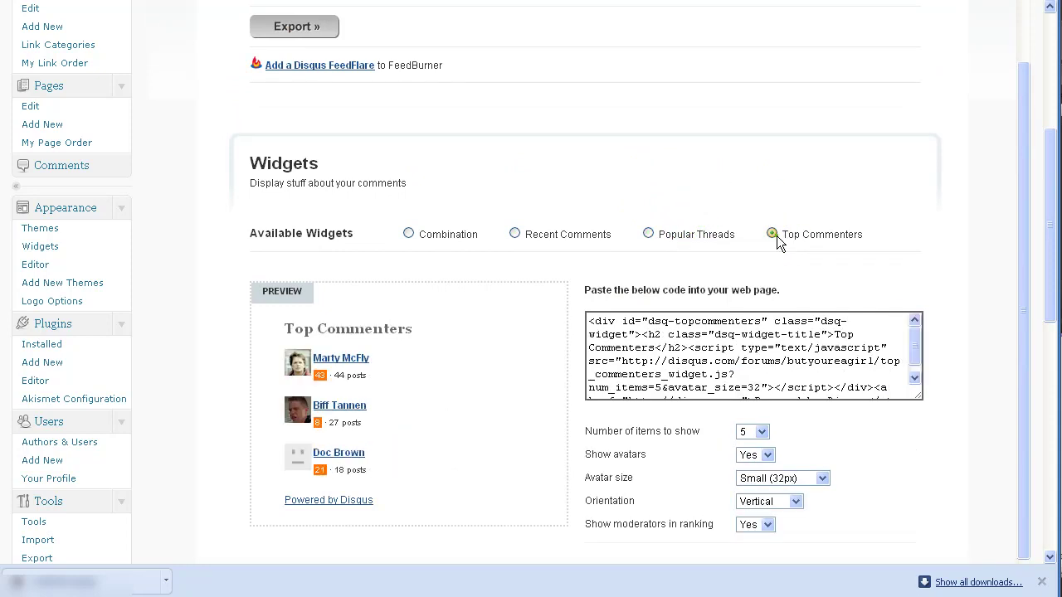
click(827, 334)
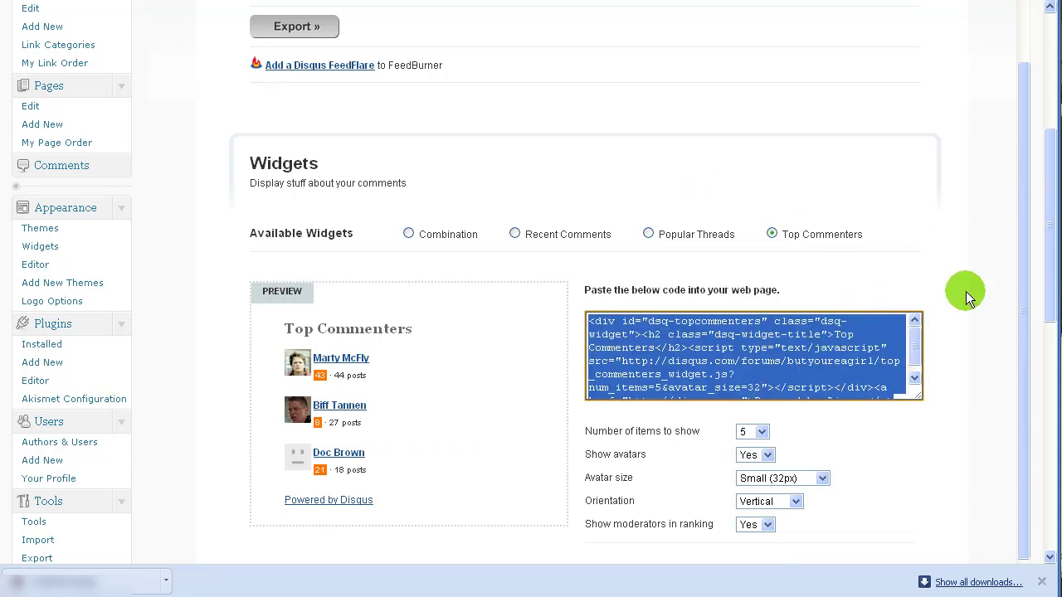
Look over the Top Commenters widget options and the Integration section, and open the DISQUS Permissions
scroll(966, 291, down, 3)
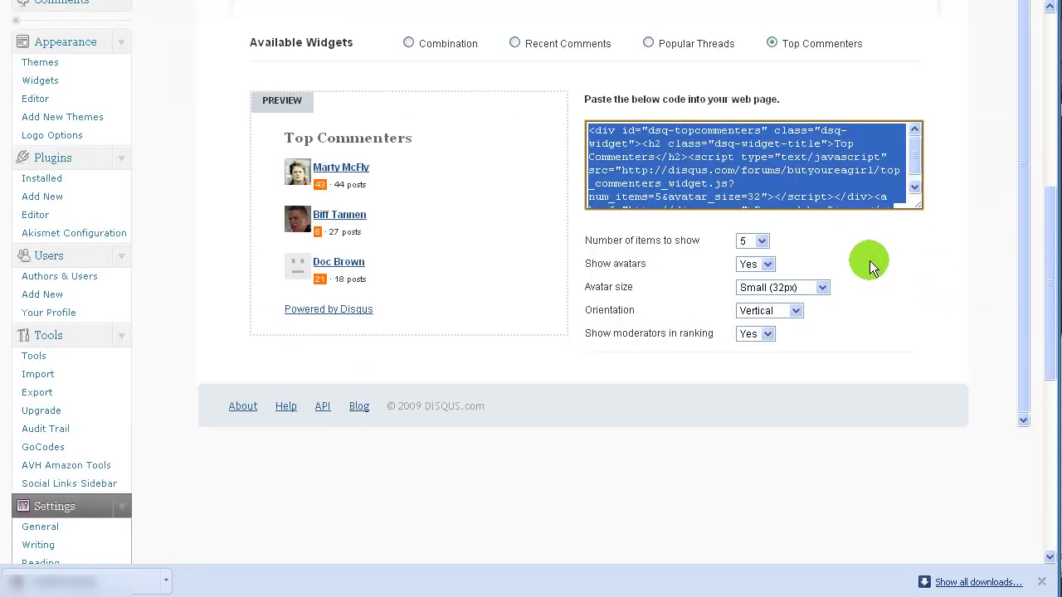
scroll(785, 209, up, 5)
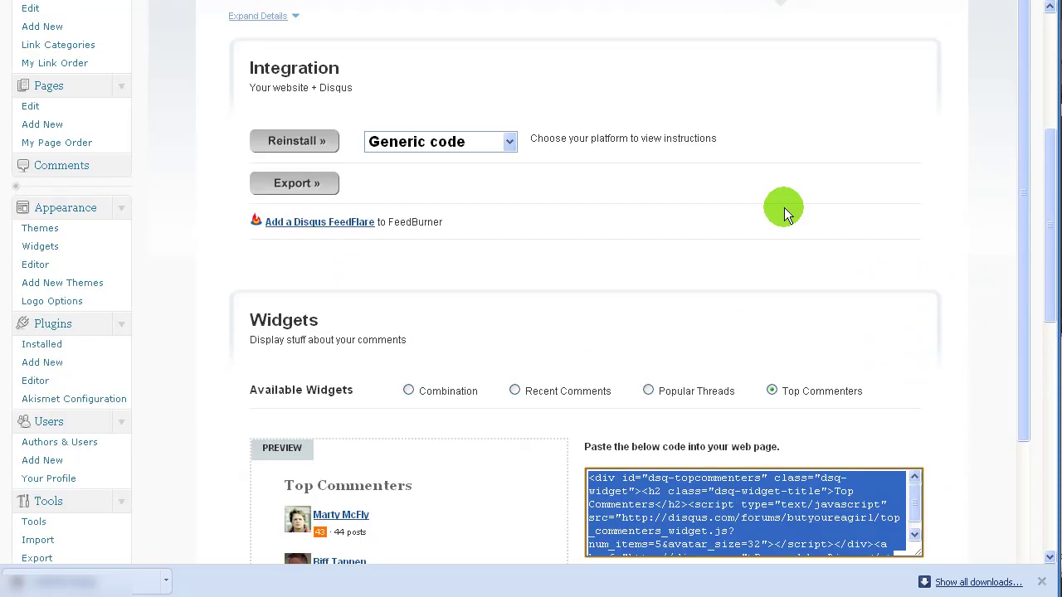
scroll(792, 212, up, 5)
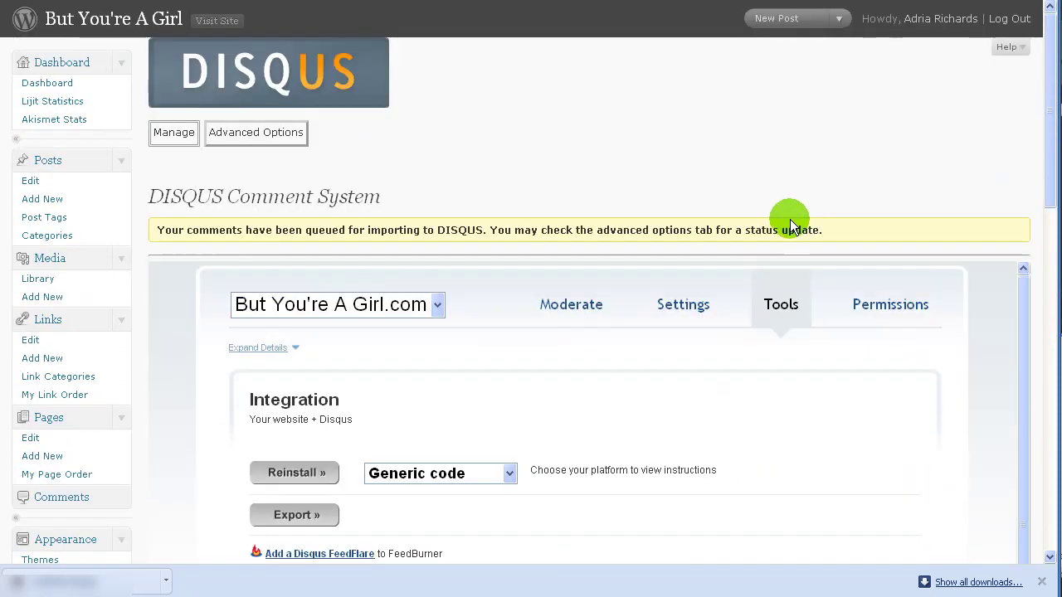
click(882, 307)
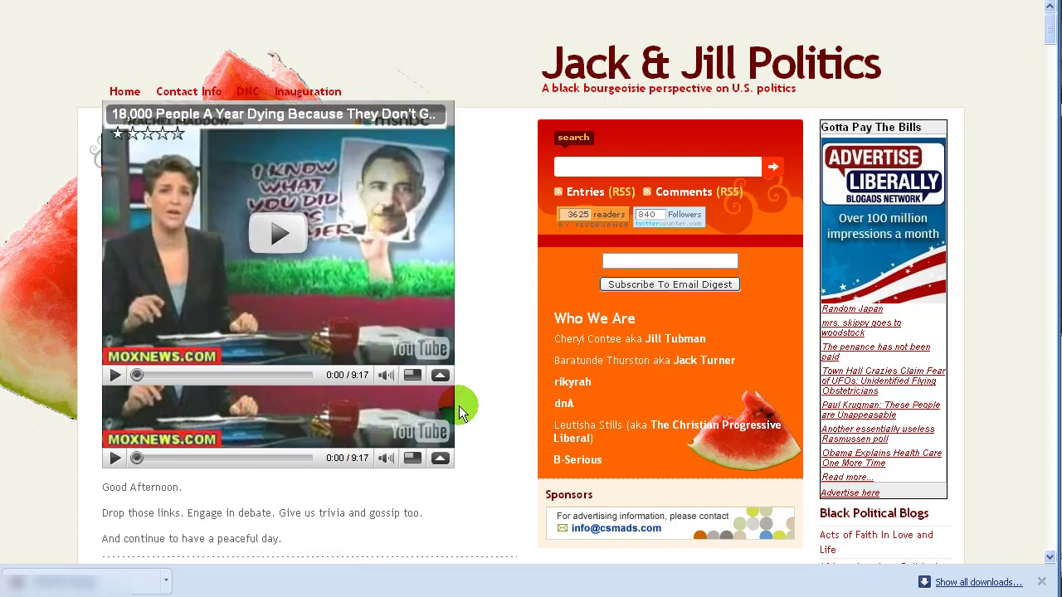
On the Jack & Jill Politics blog, open the comments of the Afternoon Open Thread post
scroll(171, 494, down, 2)
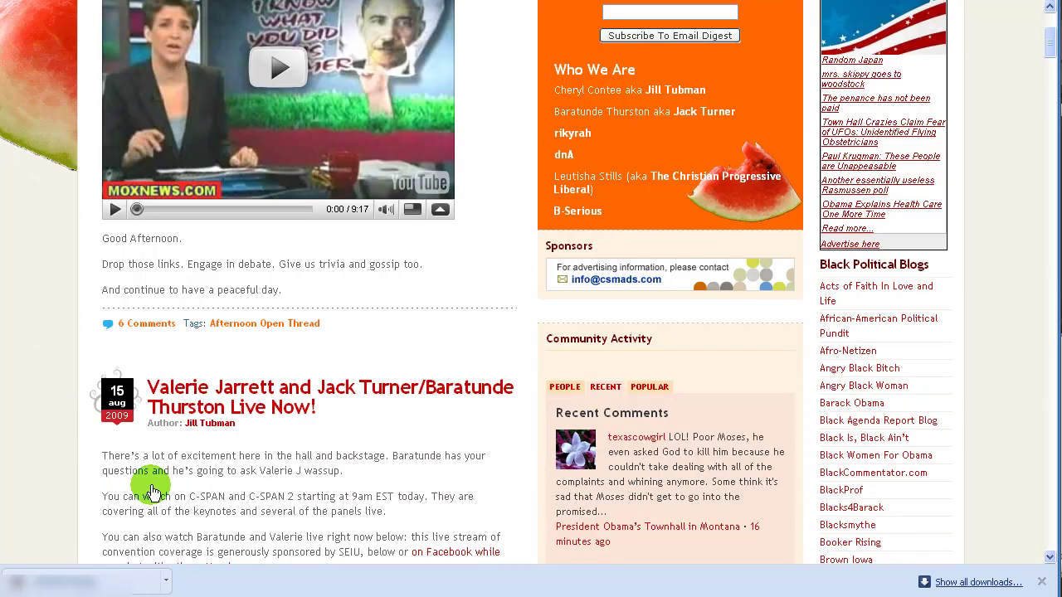
click(137, 332)
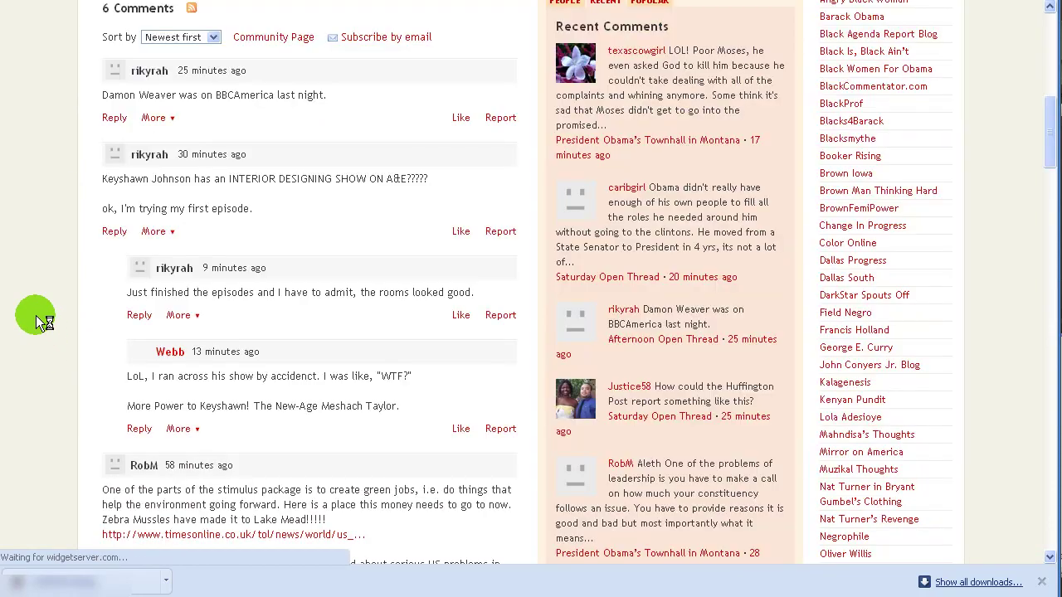
scroll(50, 304, up, 2)
scroll(50, 304, up, 2)
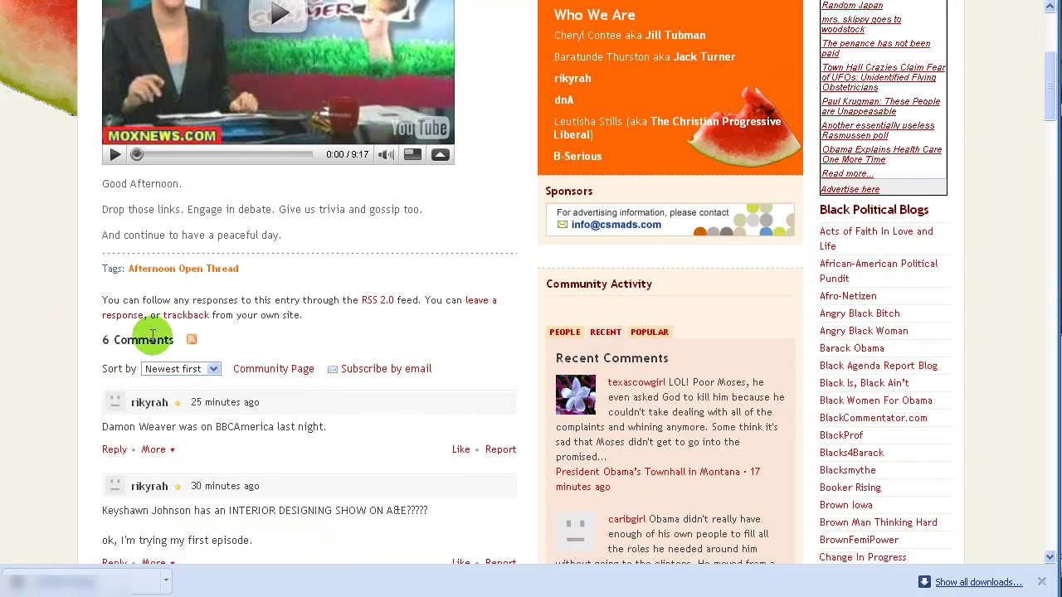
Examine the DISQUS comment thread, including commenter avatars and nested replies, down to the Add New Comment form
scroll(362, 340, down, 1)
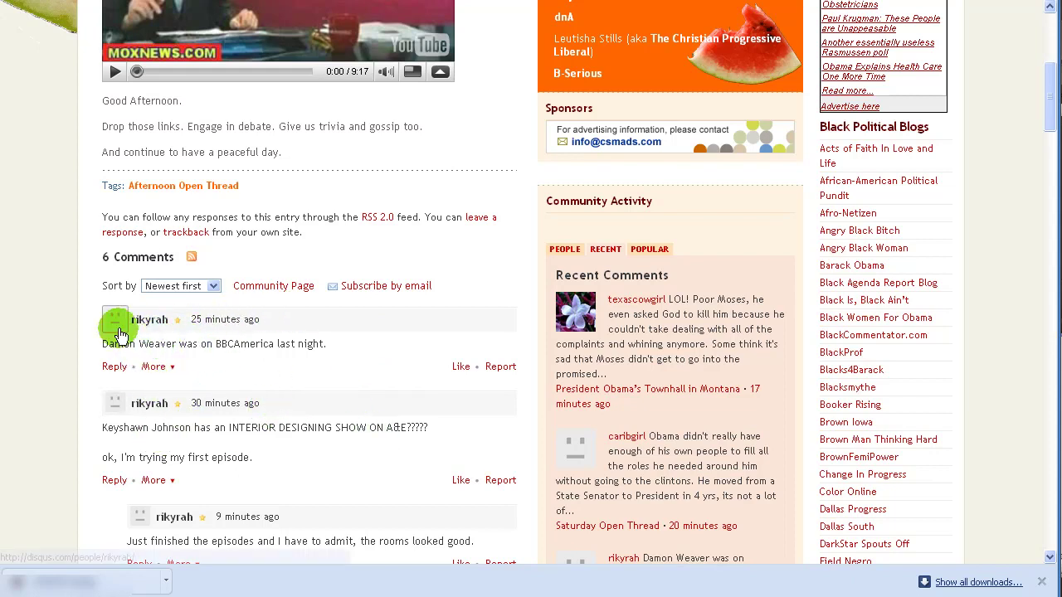
mouse_move(117, 332)
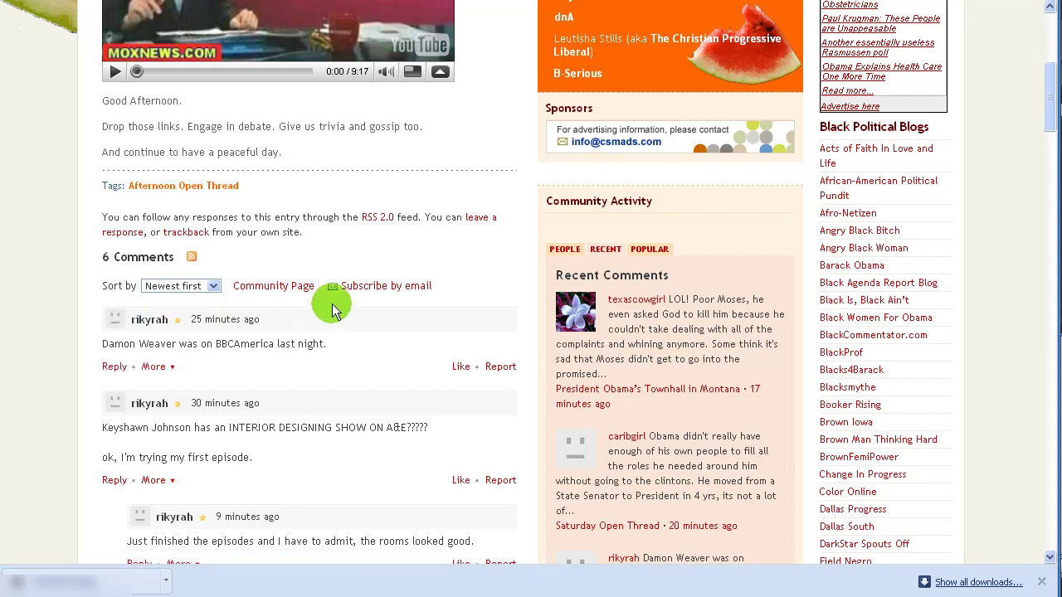
scroll(390, 344, down, 1)
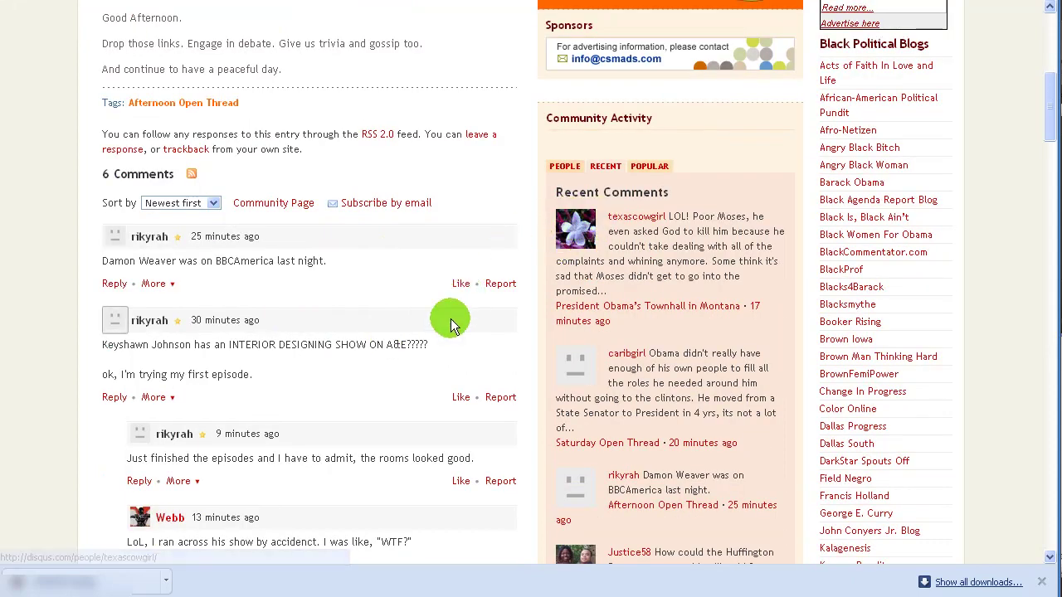
scroll(451, 315, down, 1)
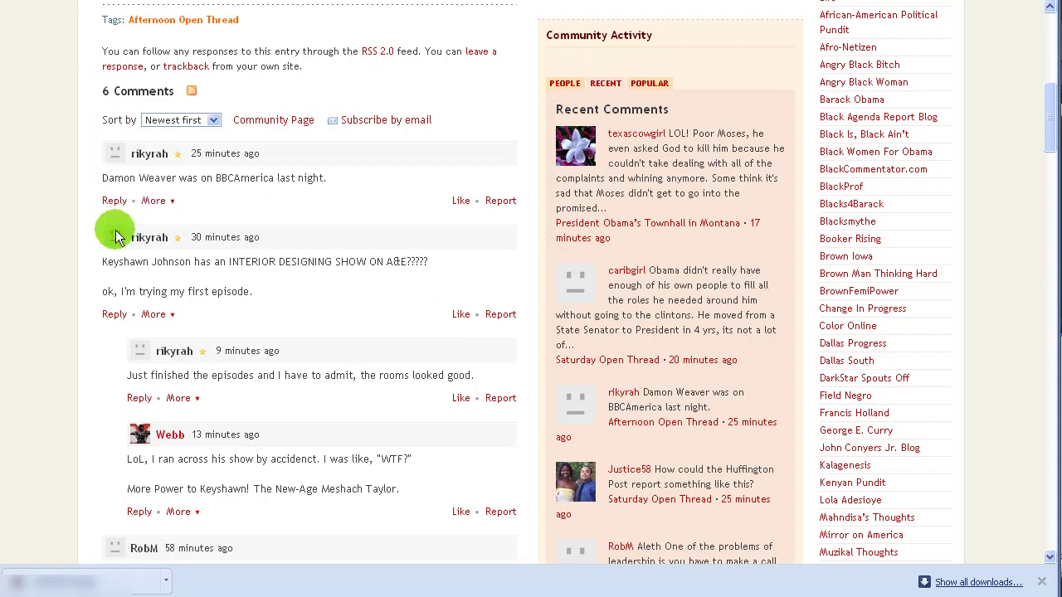
scroll(183, 373, down, 3)
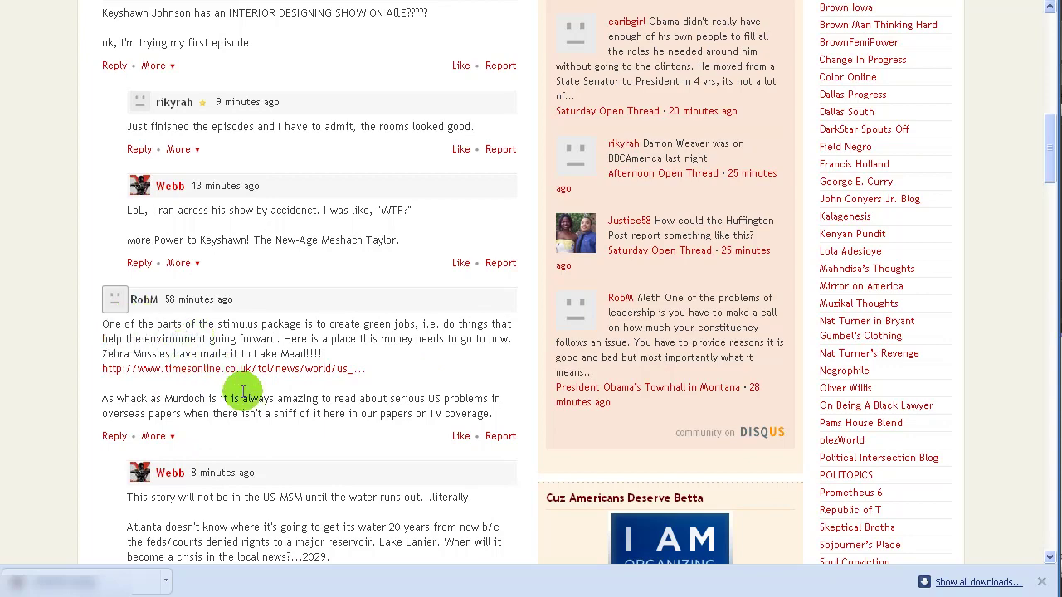
scroll(249, 365, down, 2)
scroll(224, 388, down, 1)
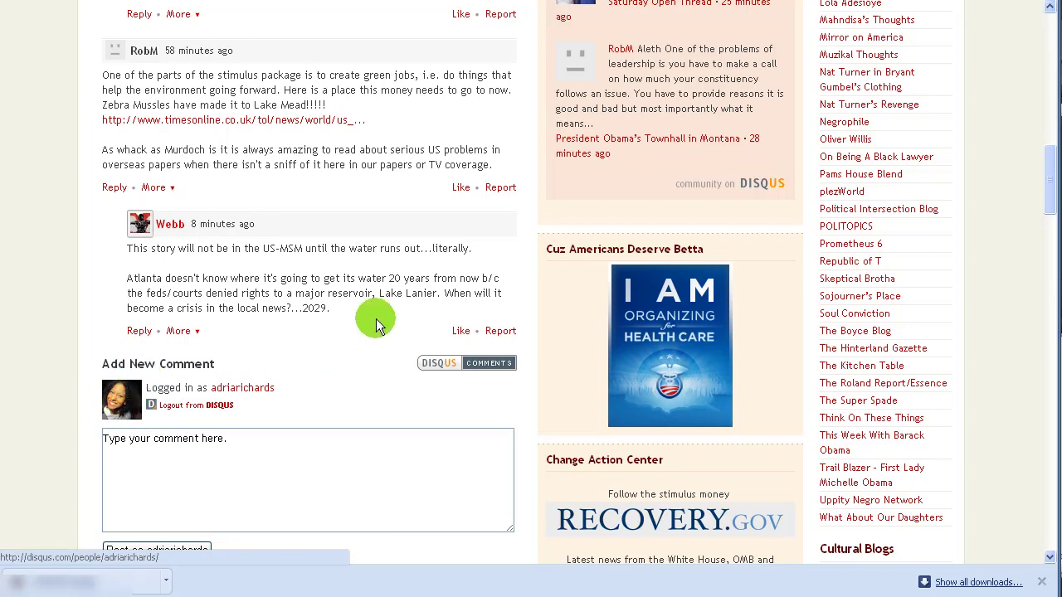
View the People, Recent and Popular lists of the Community Activity widget and return to the recent comments
scroll(434, 266, up, 8)
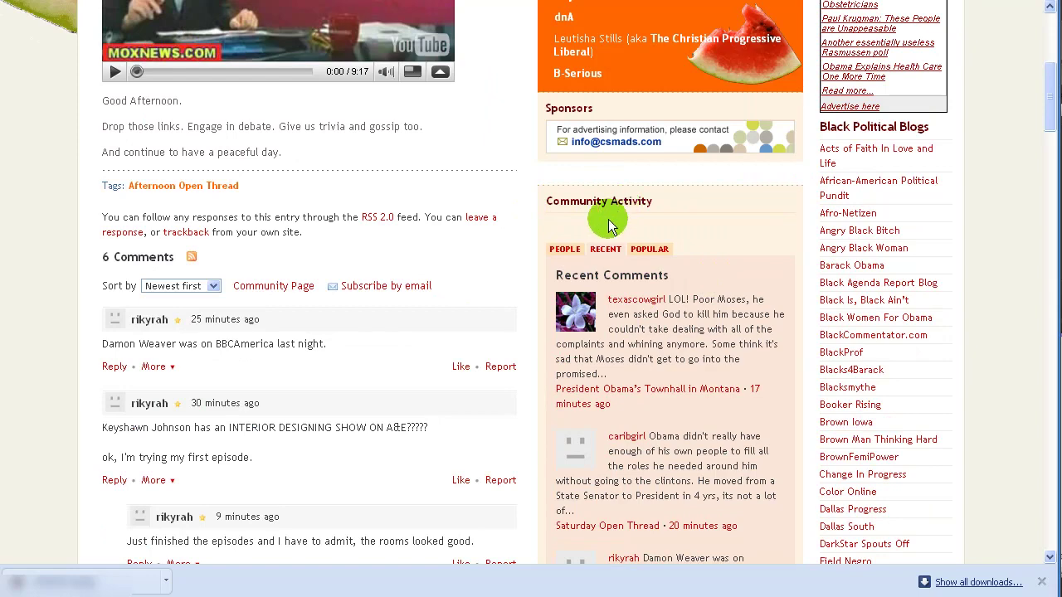
click(566, 249)
click(604, 249)
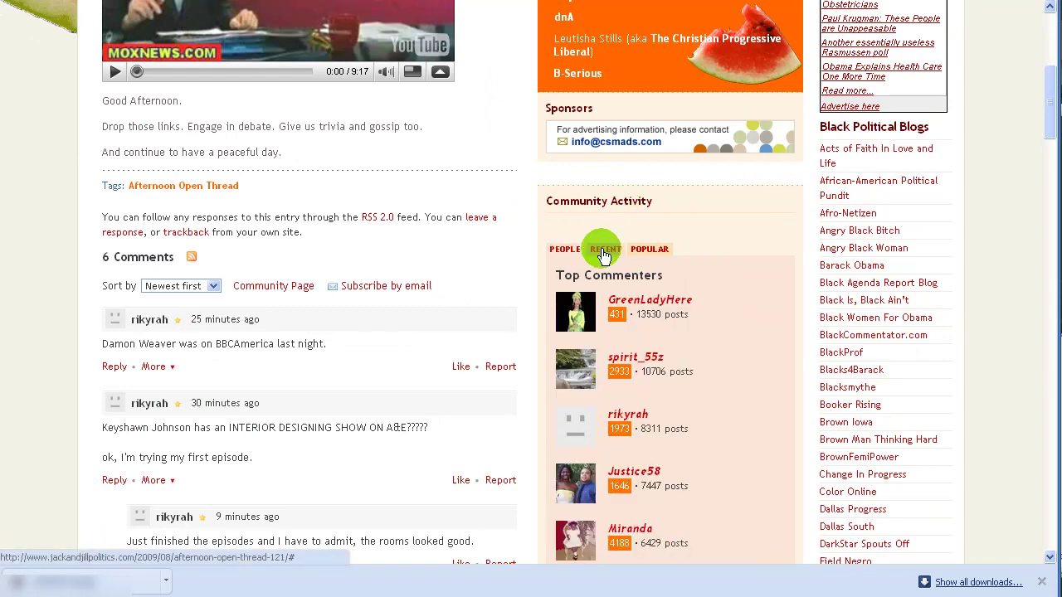
click(636, 250)
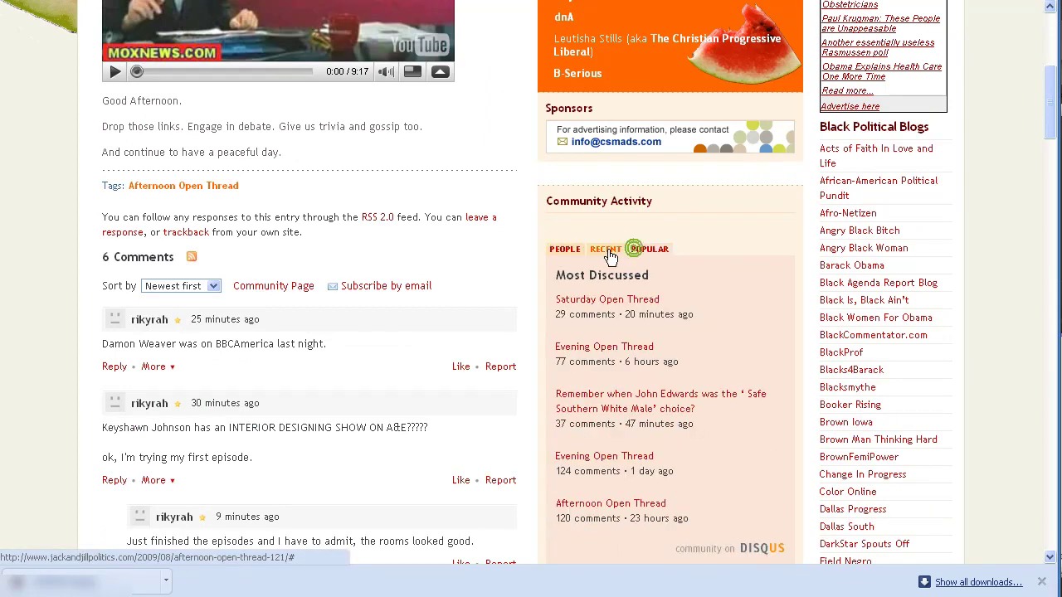
click(610, 254)
scroll(706, 304, down, 2)
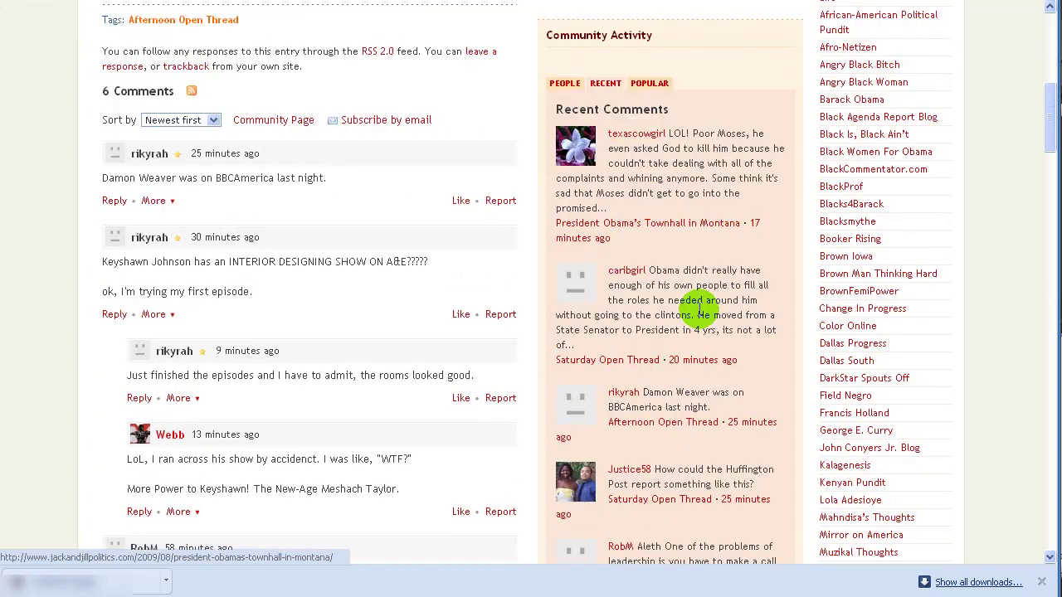
Examine the rest of the Recent Comments widget, the Add New Comment form and the Reactions section of the Afternoon Open Thread post
scroll(699, 307, down, 4)
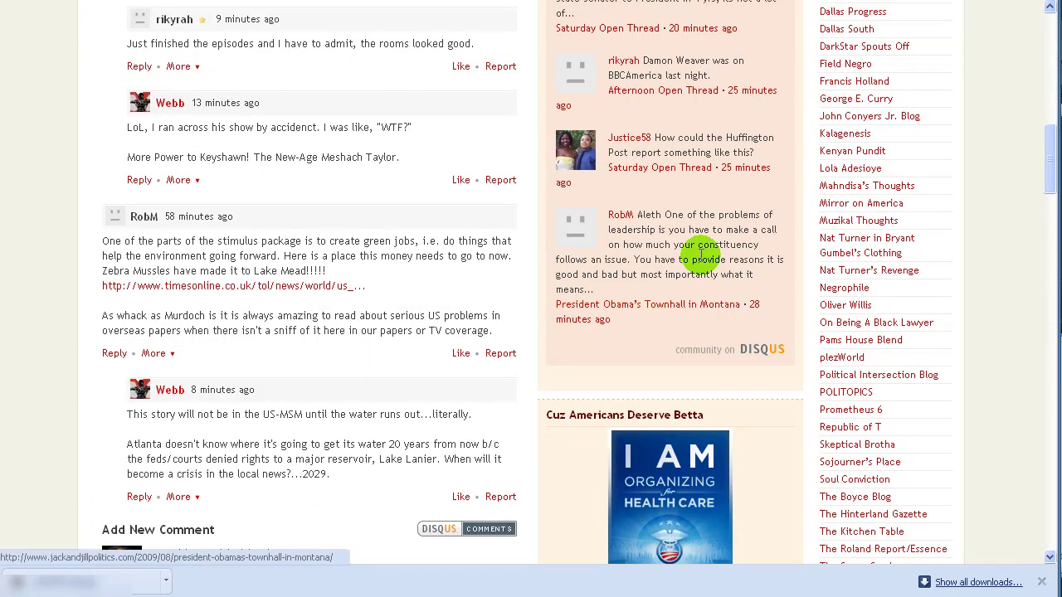
scroll(780, 274, down, 4)
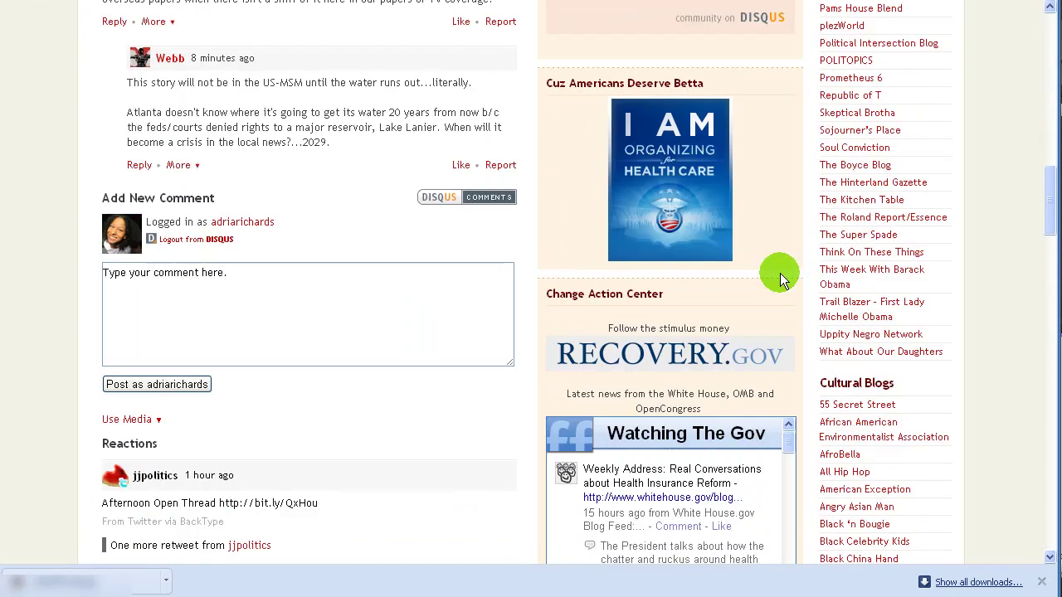
scroll(514, 231, down, 5)
scroll(435, 239, up, 2)
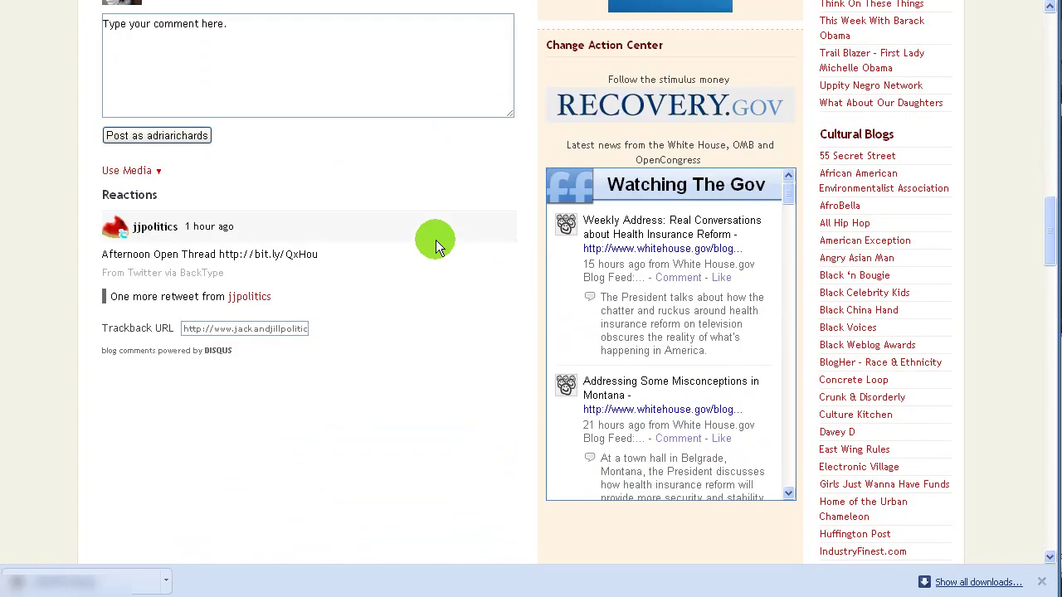
scroll(435, 240, up, 2)
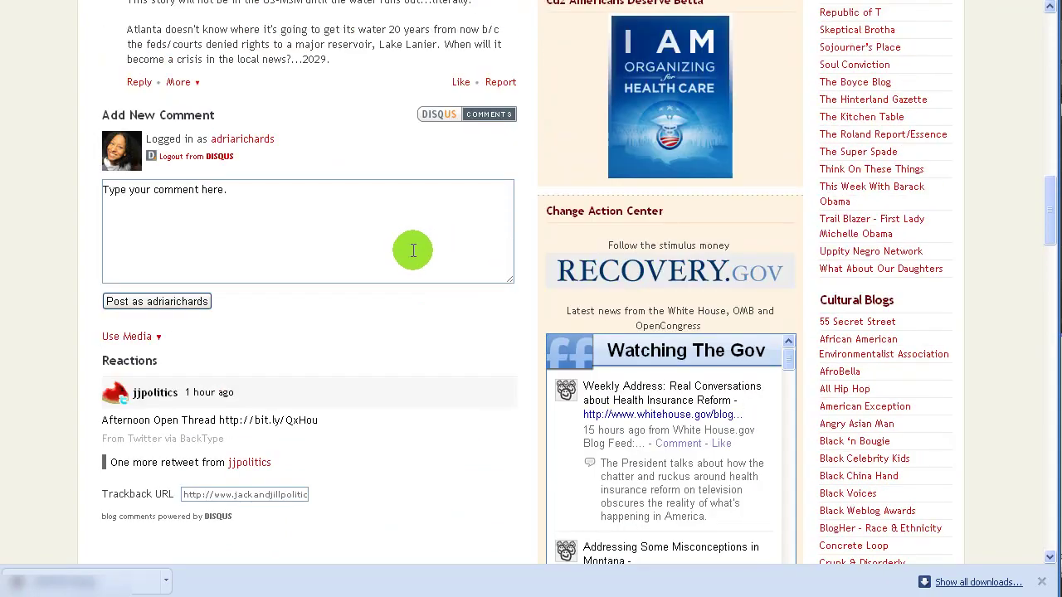
scroll(365, 211, up, 10)
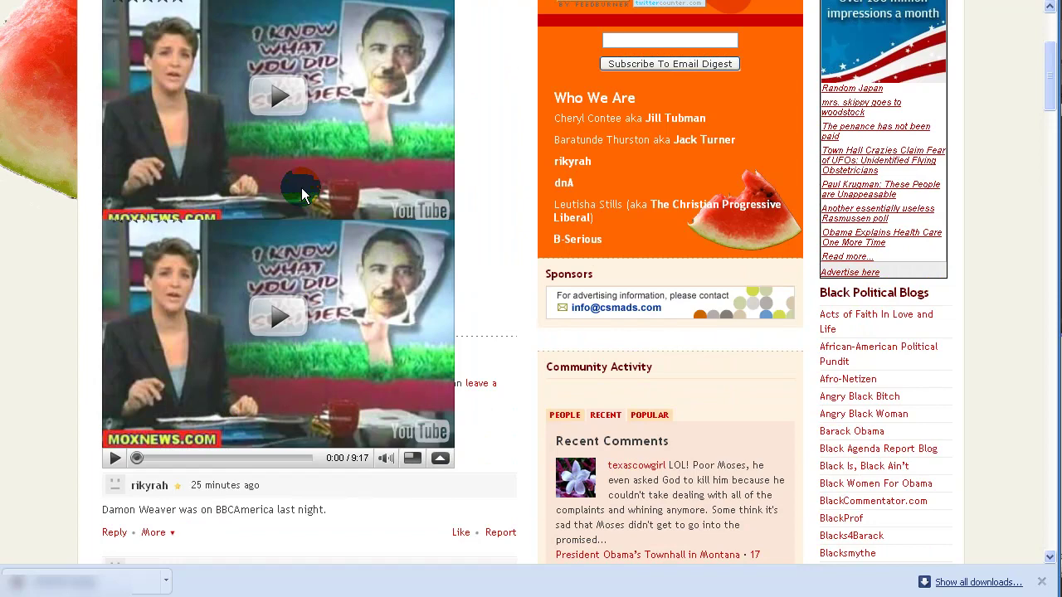
scroll(303, 195, up, 3)
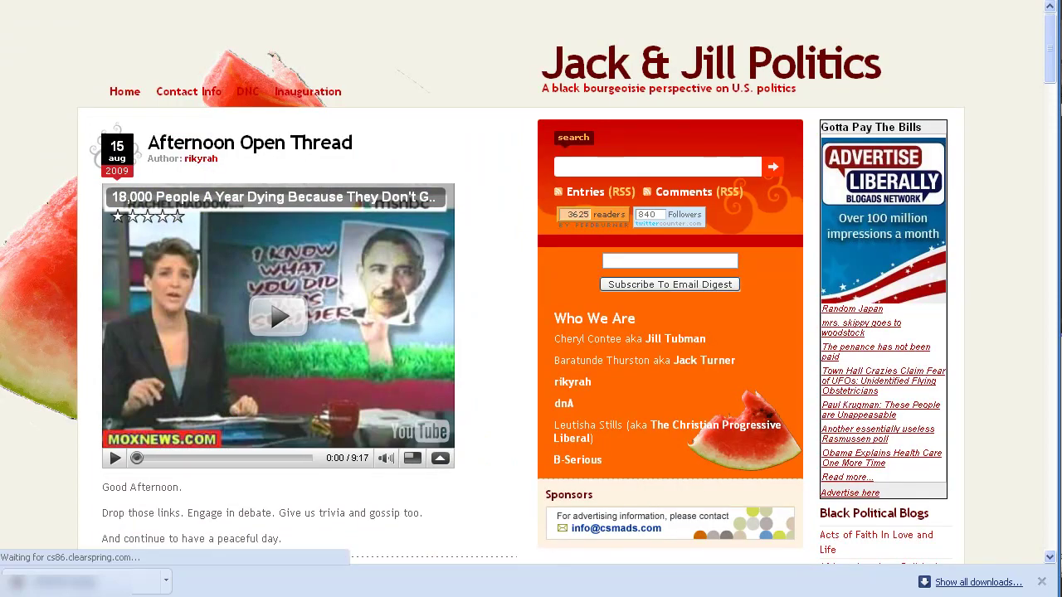
Return to the Jack & Jill Politics post listing and look over the comment counts beneath the individual posts
click(62, 139)
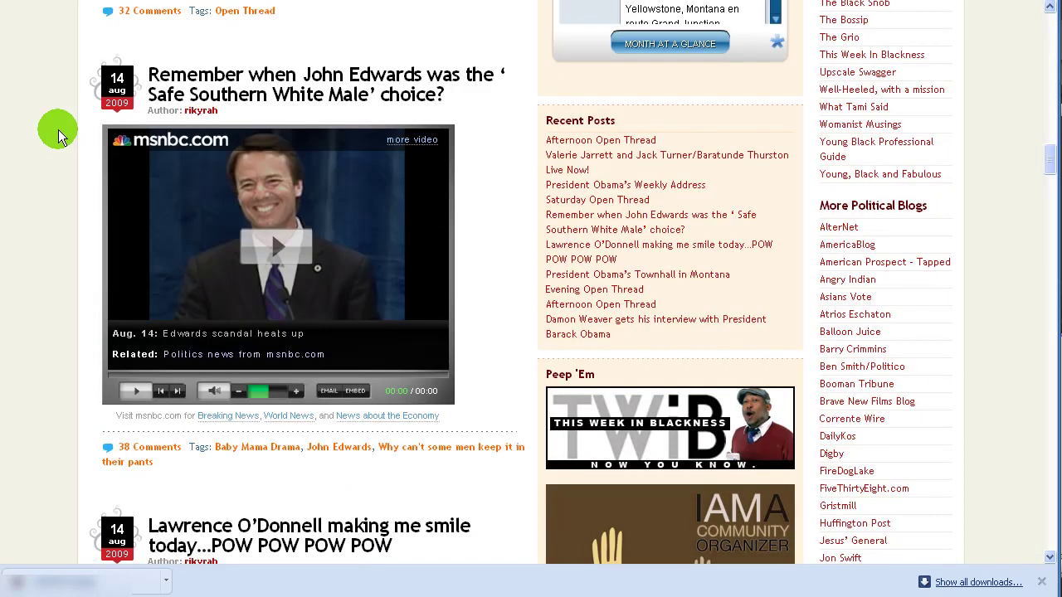
scroll(58, 130, down, 1)
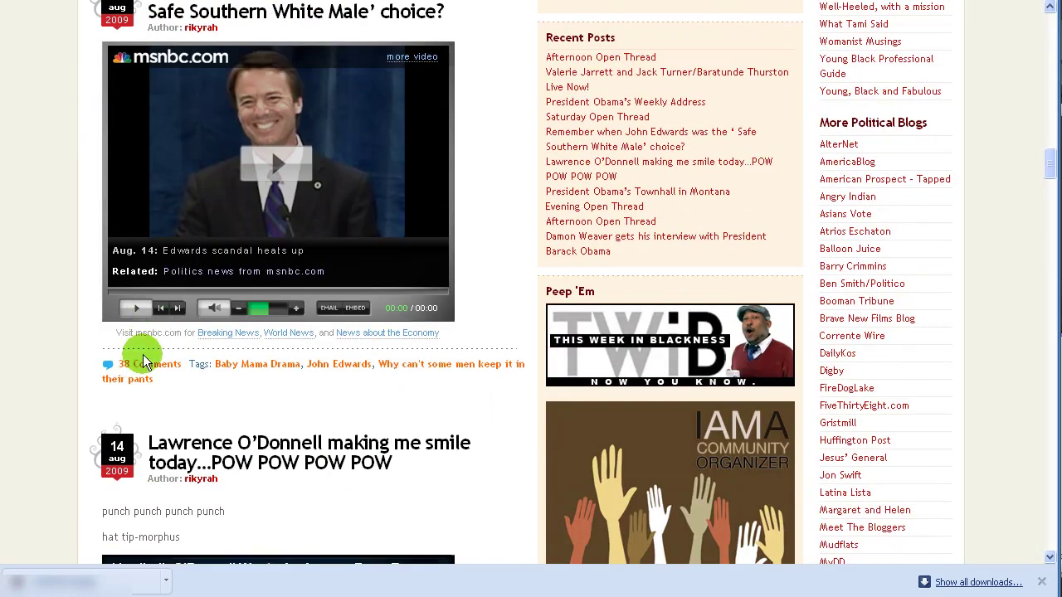
scroll(44, 375, down, 1)
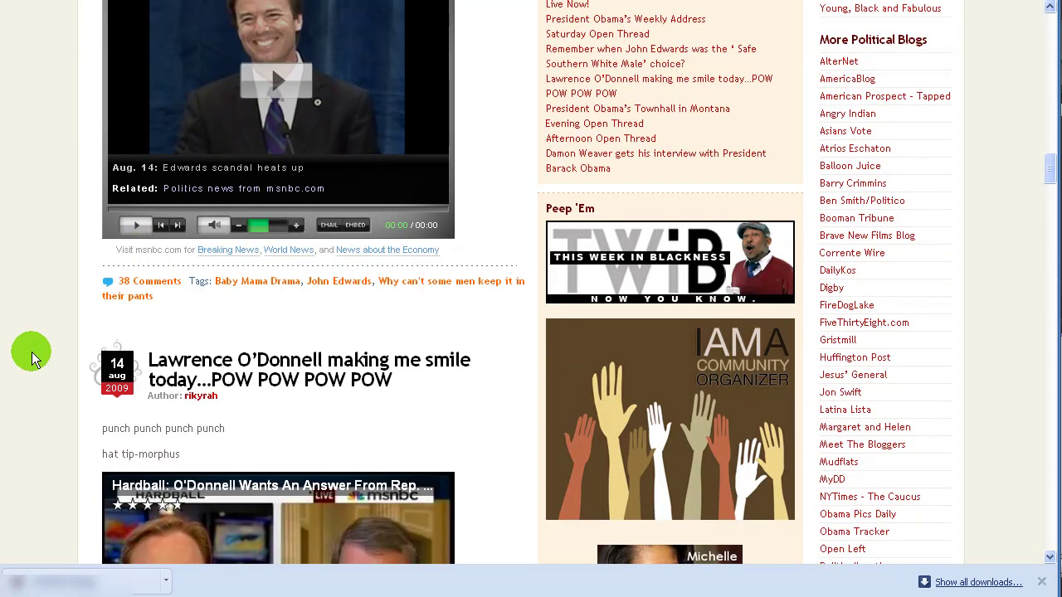
scroll(32, 346, down, 2)
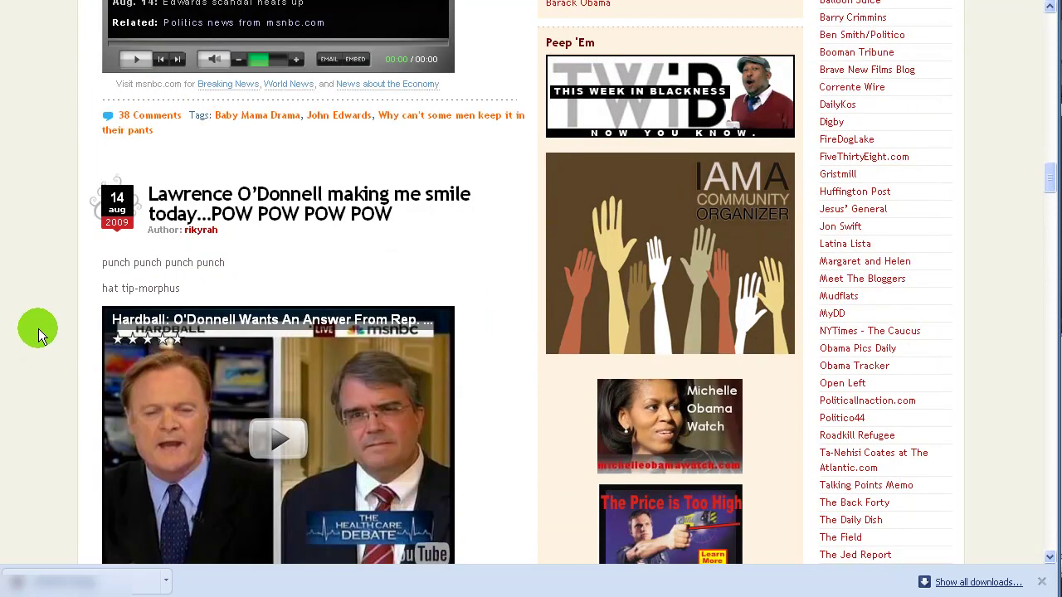
scroll(49, 313, down, 3)
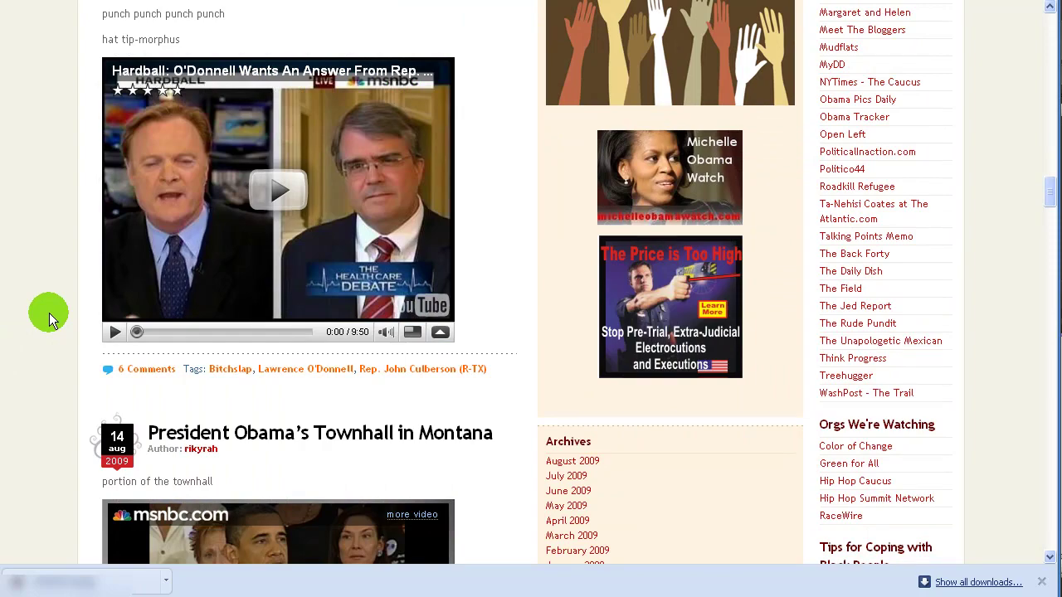
scroll(49, 313, down, 2)
scroll(53, 303, down, 2)
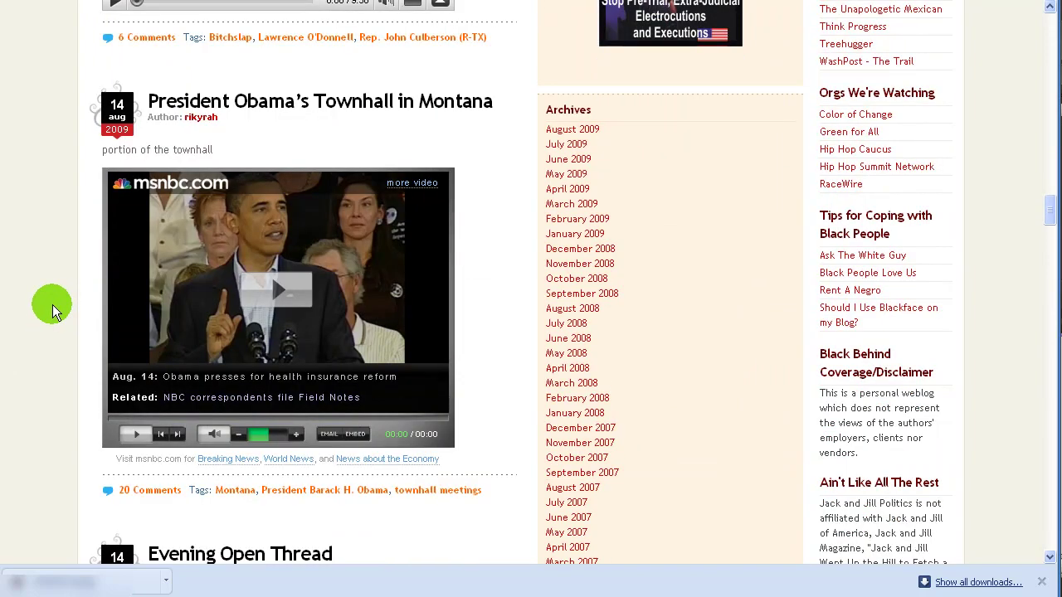
scroll(52, 307, down, 2)
scroll(66, 331, down, 1)
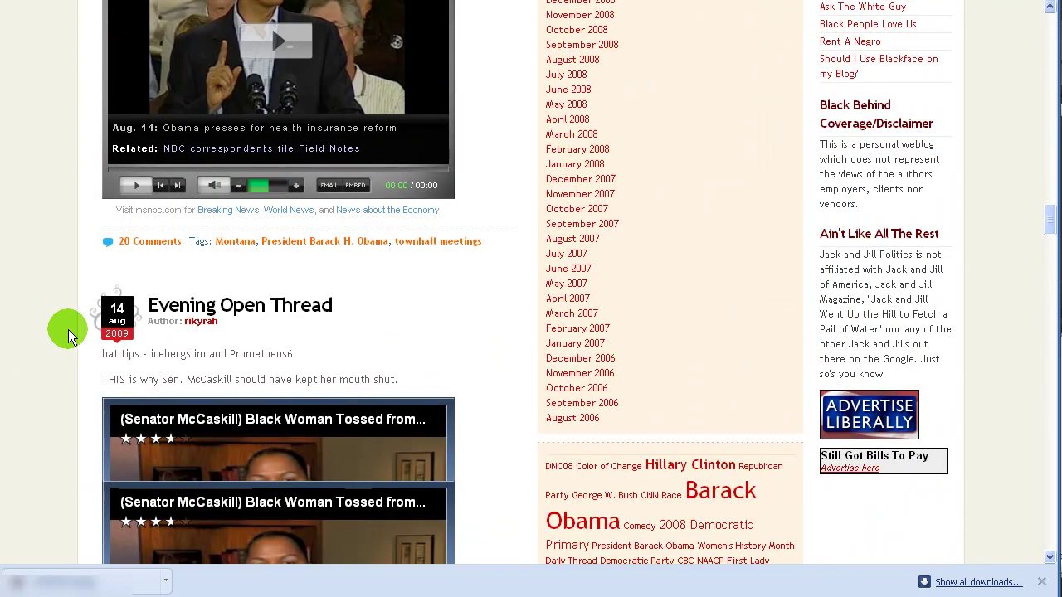
scroll(64, 324, down, 3)
scroll(133, 296, down, 1)
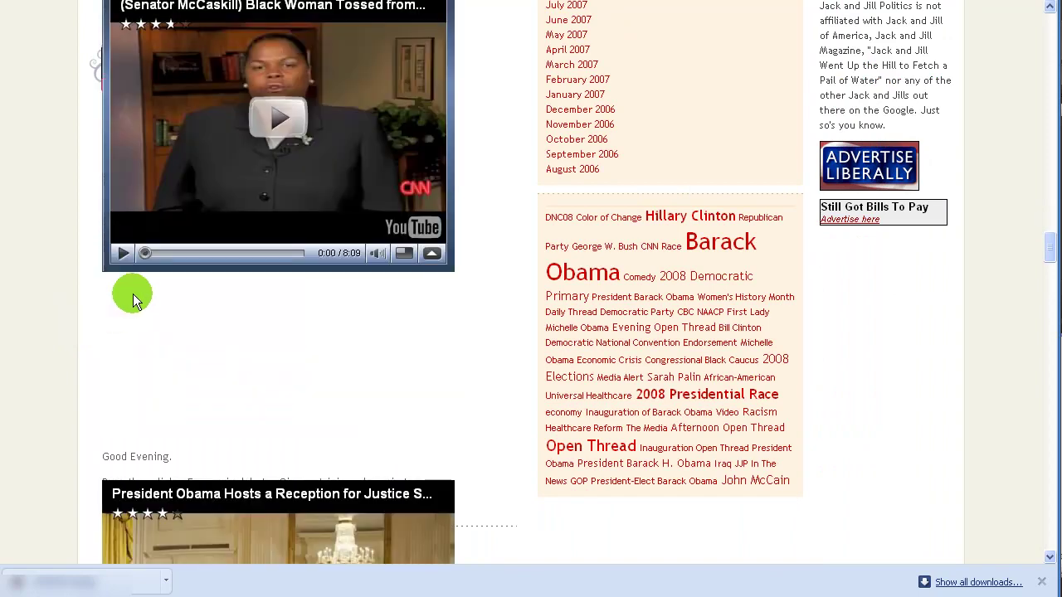
scroll(133, 294, down, 3)
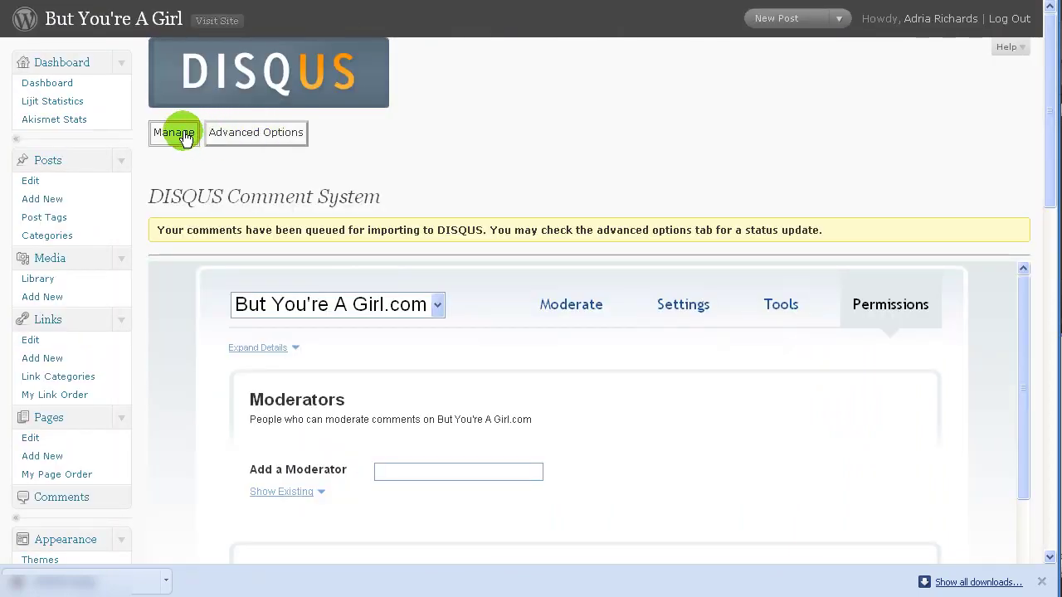
In the But You're A Girl WordPress admin, open the DISQUS Advanced Options and check the comment import status
click(280, 135)
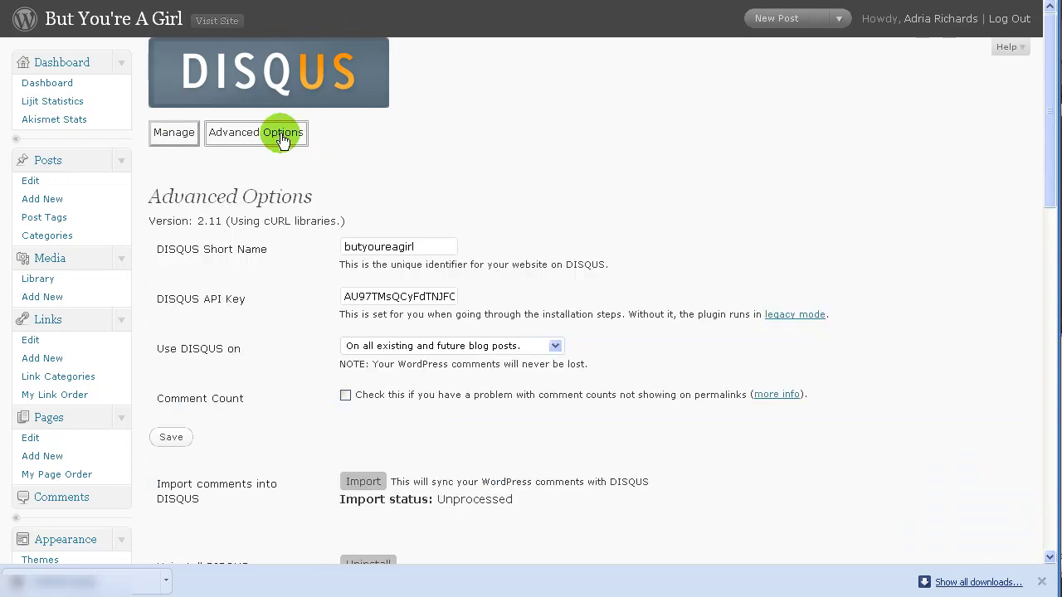
scroll(539, 269, down, 3)
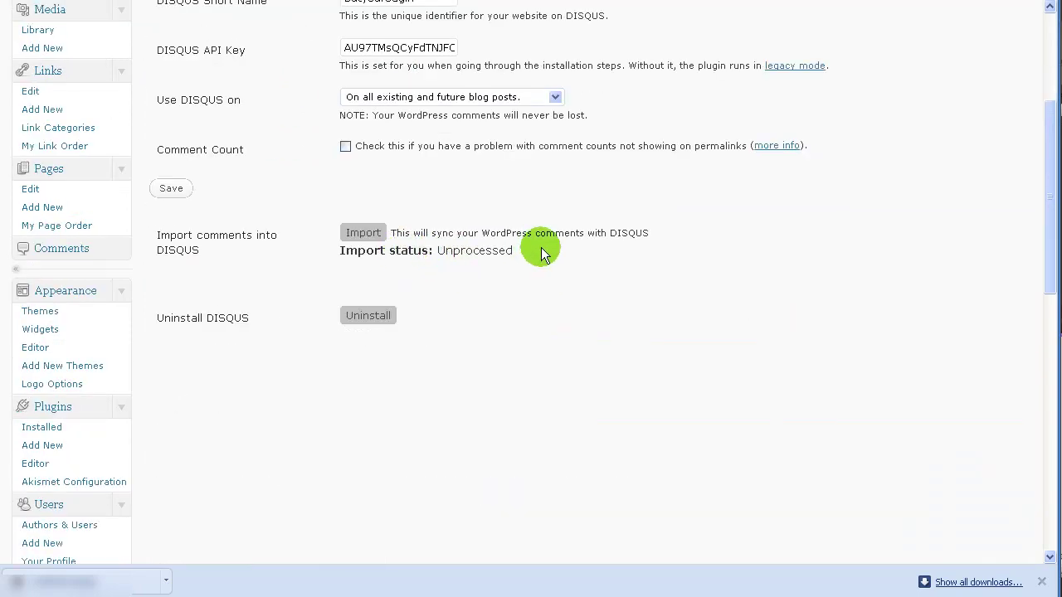